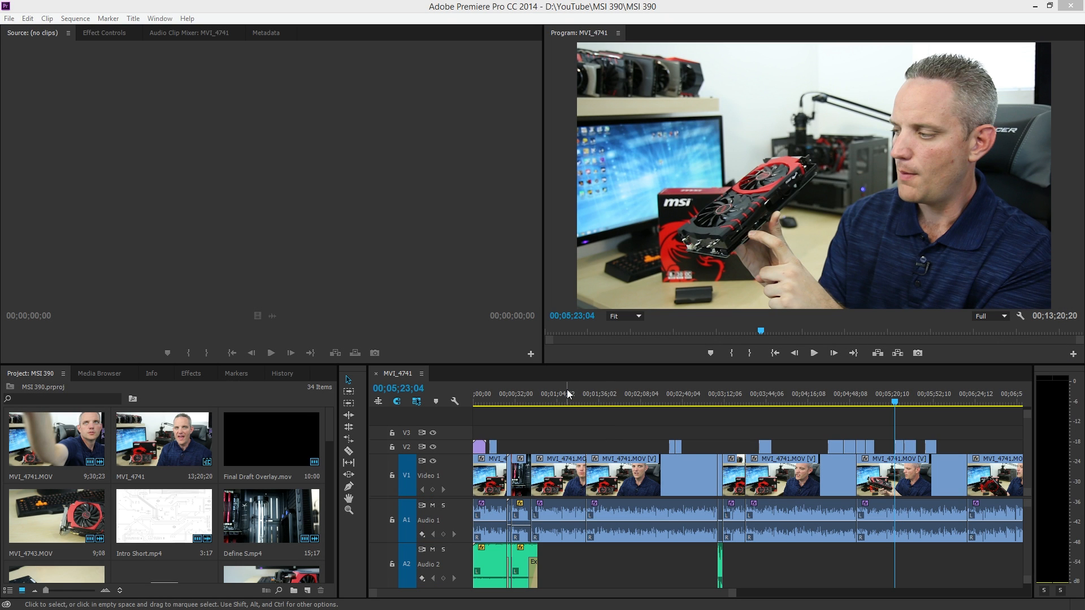
# Go to the benchmark chart section after the eight-minute mark in the sequence and play back its start
pyautogui.moveTo(661, 599); pyautogui.dragTo(739, 597)
pyautogui.click(724, 401)
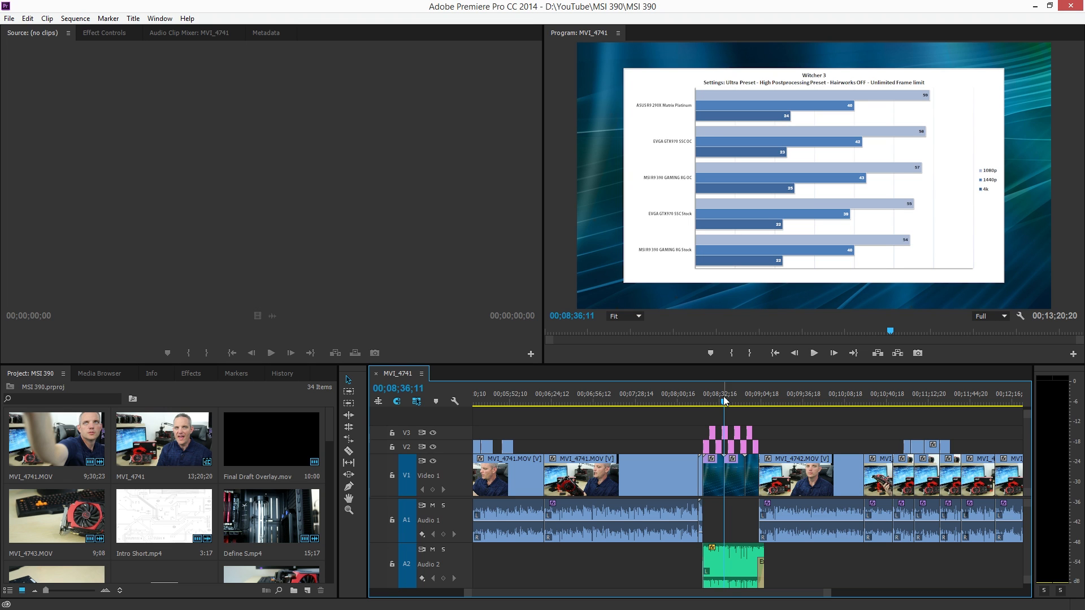
pyautogui.click(716, 401)
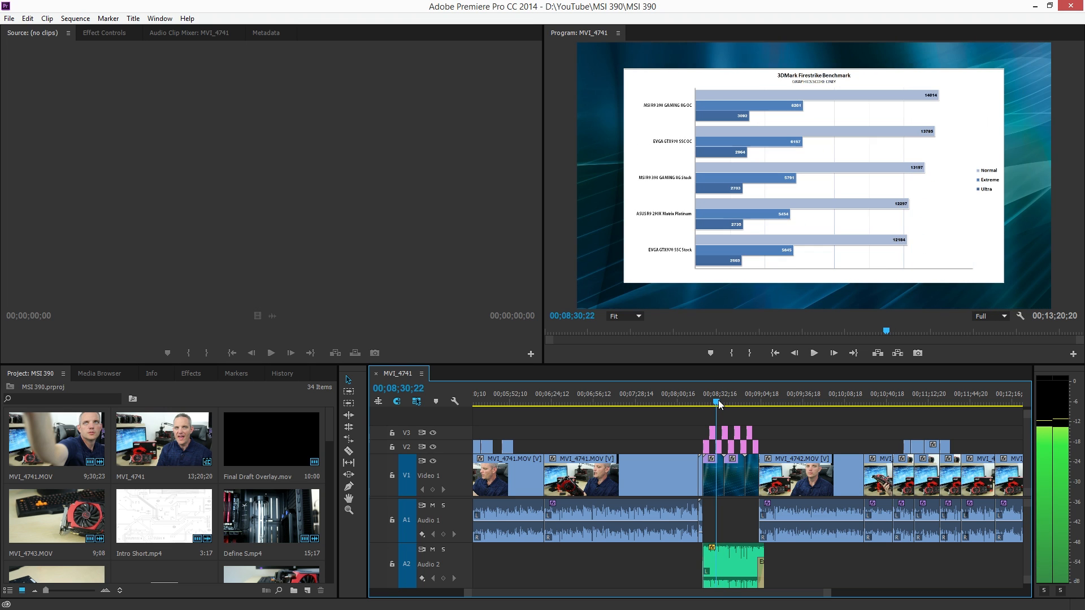
pyautogui.moveTo(719, 402)
pyautogui.mouseDown()
pyautogui.moveTo(735, 394)
pyautogui.moveTo(704, 403)
pyautogui.mouseUp()
pyautogui.press('space')
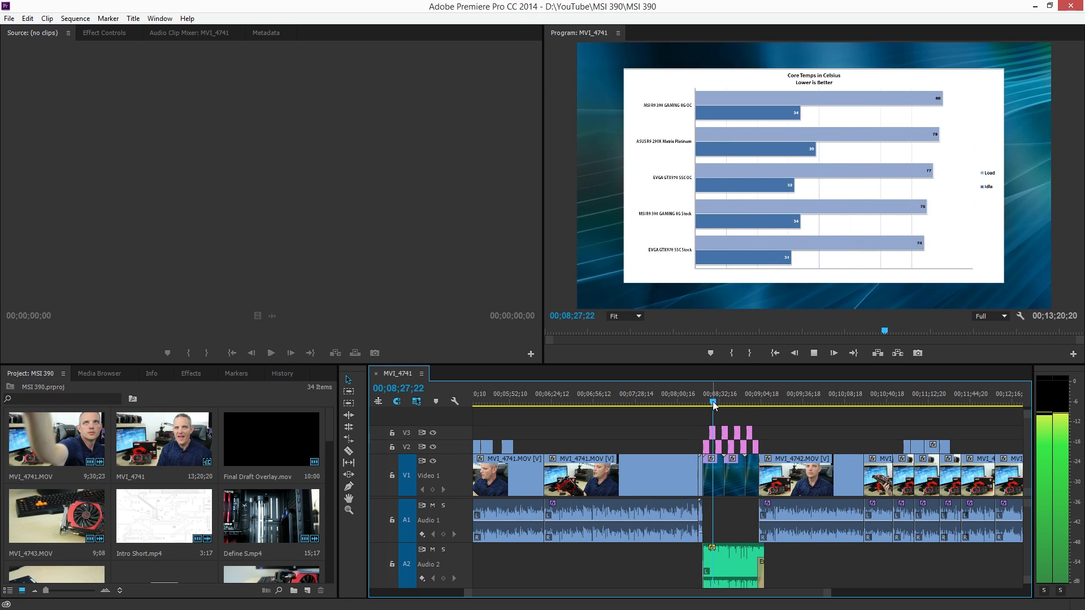
pyautogui.press('space')
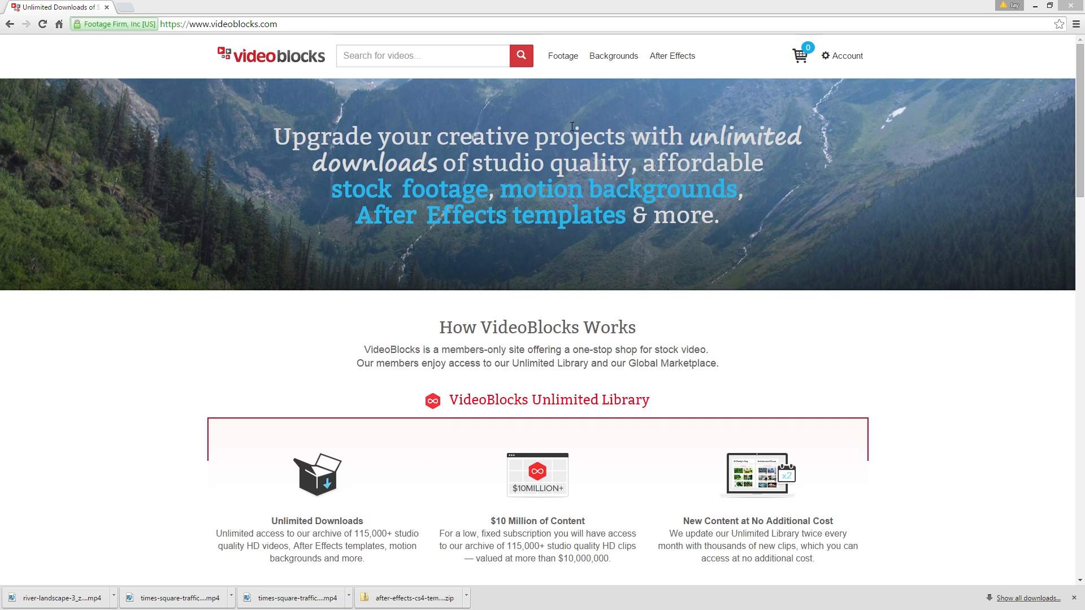
# Switch to the VideoBlocks website, review its Footage, Backgrounds and After Effects categories, and browse the Logo Reveal templates
pyautogui.moveTo(562, 57)
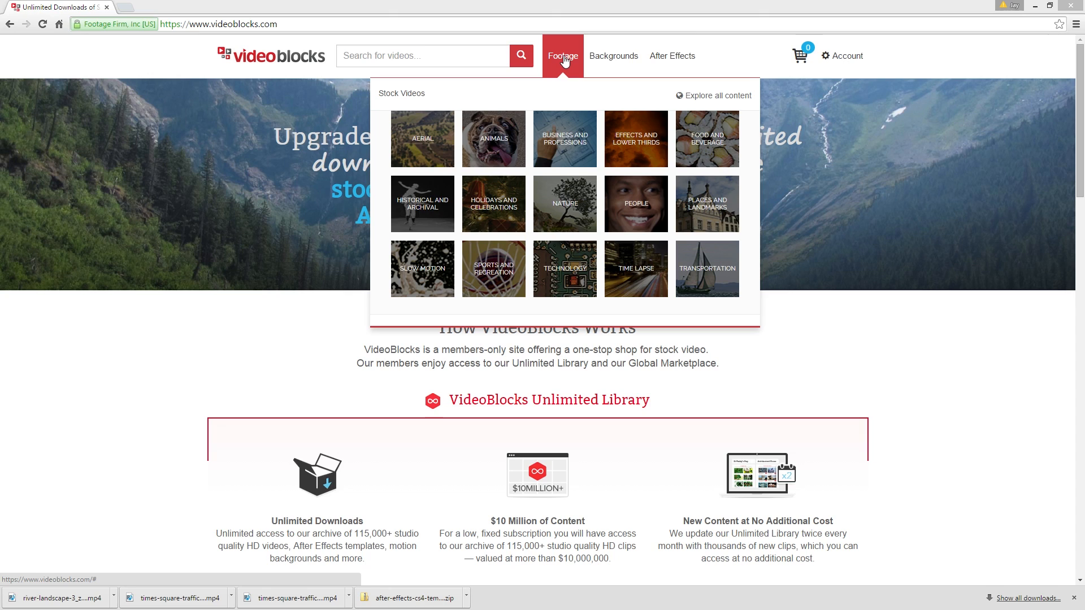
pyautogui.moveTo(603, 59)
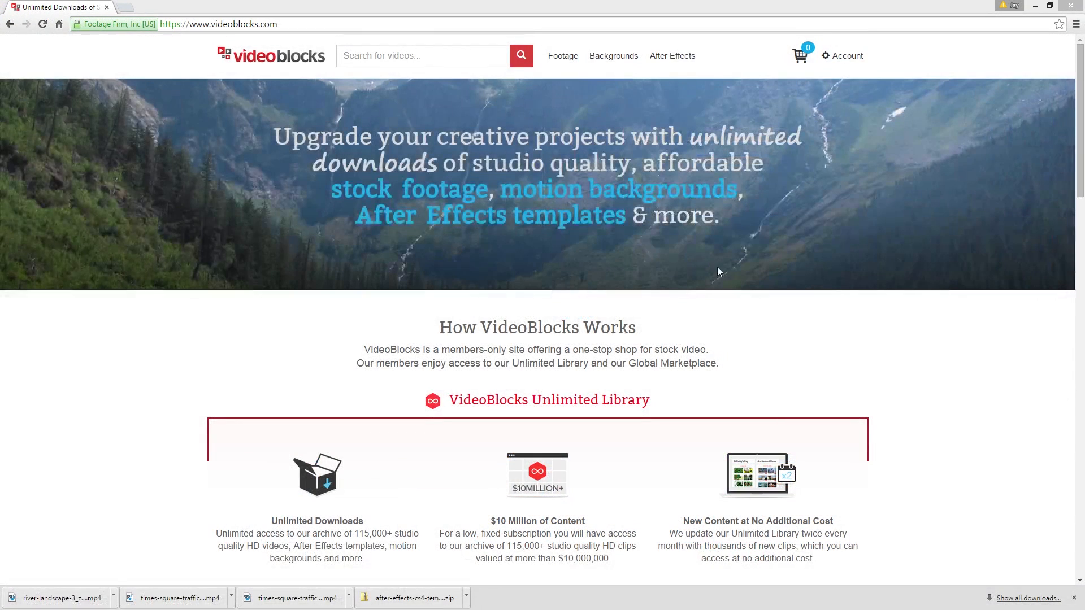
pyautogui.moveTo(613, 55)
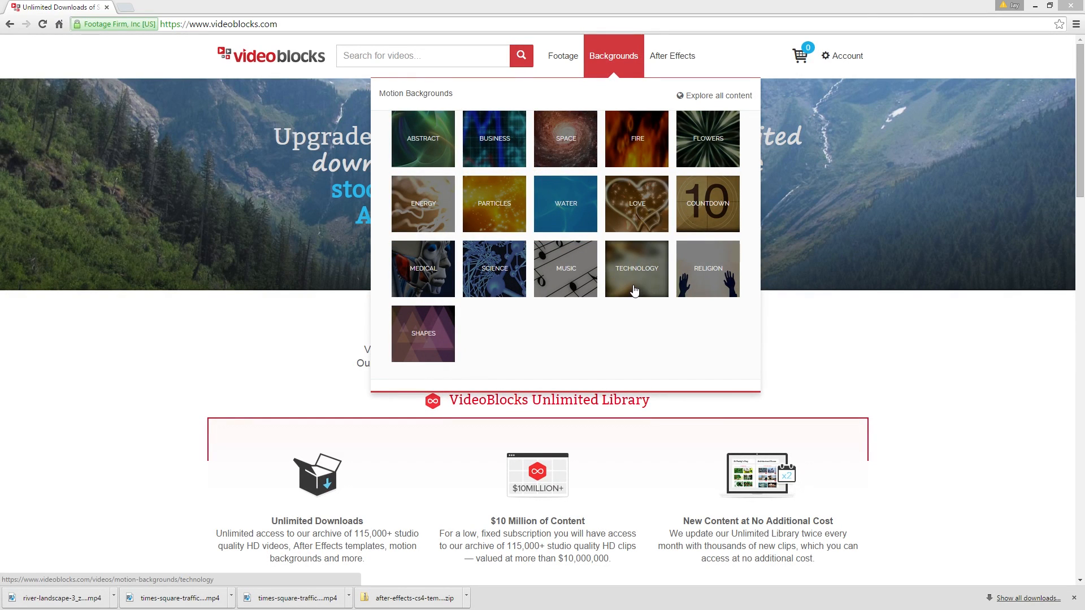
pyautogui.moveTo(662, 63)
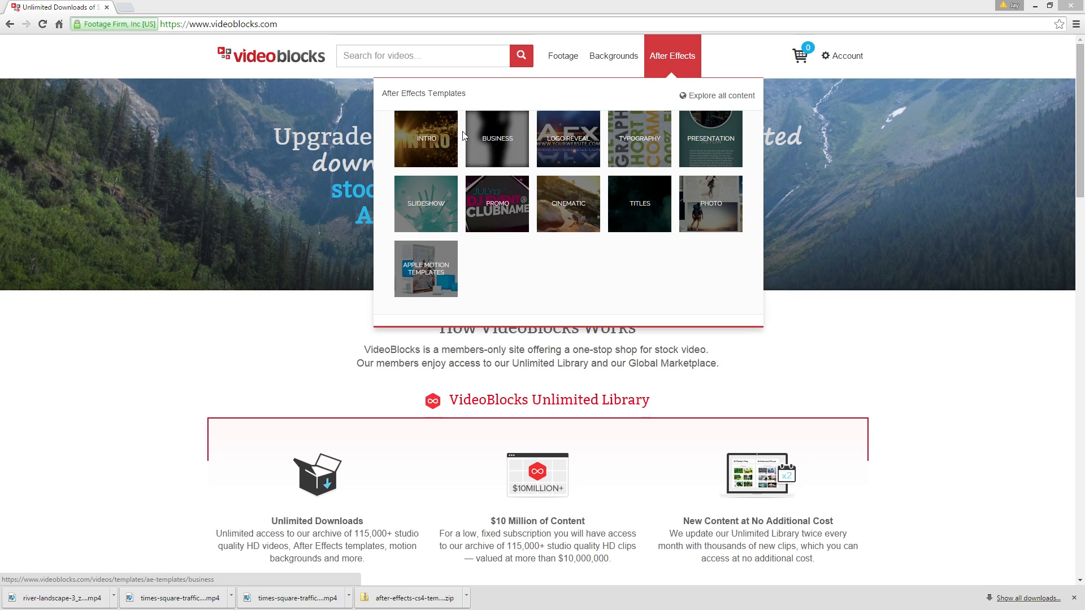
pyautogui.click(573, 143)
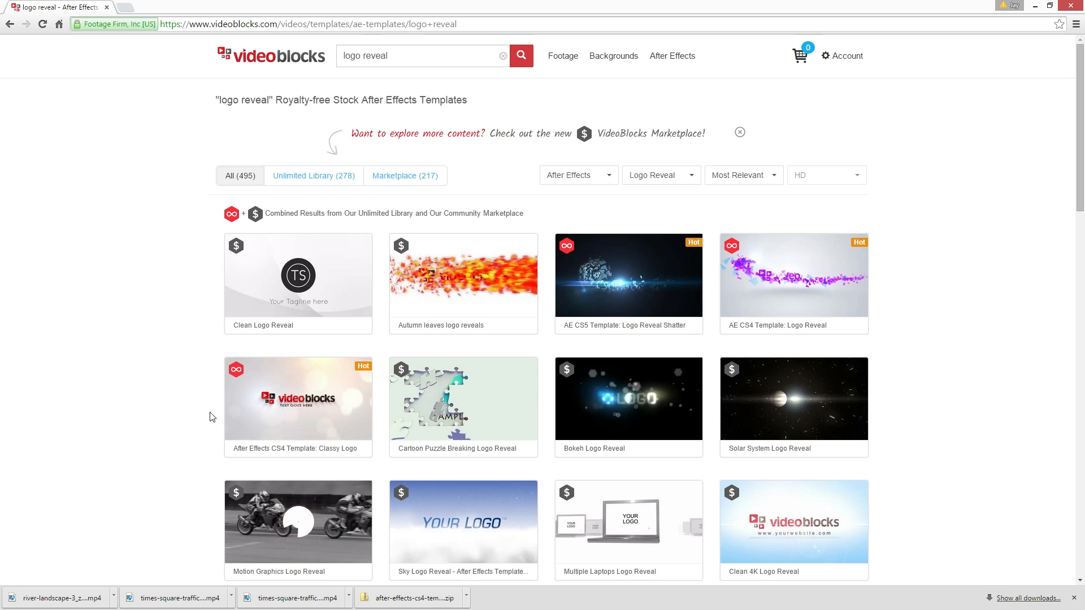
pyautogui.moveTo(310, 392)
pyautogui.moveTo(836, 408)
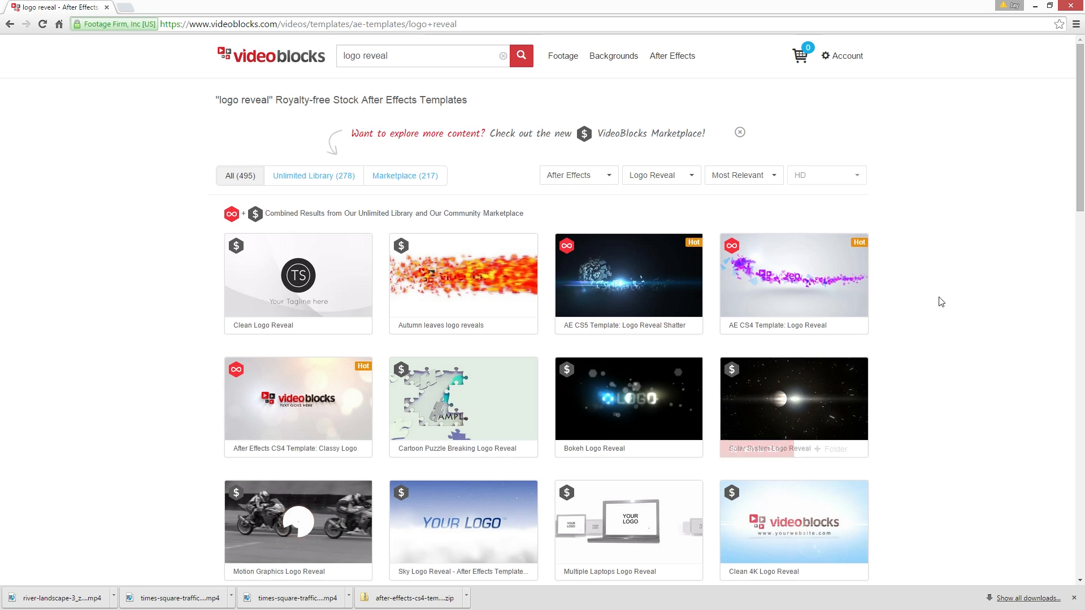
pyautogui.scroll(-5, 940, 301)
pyautogui.scroll(5, 940, 300)
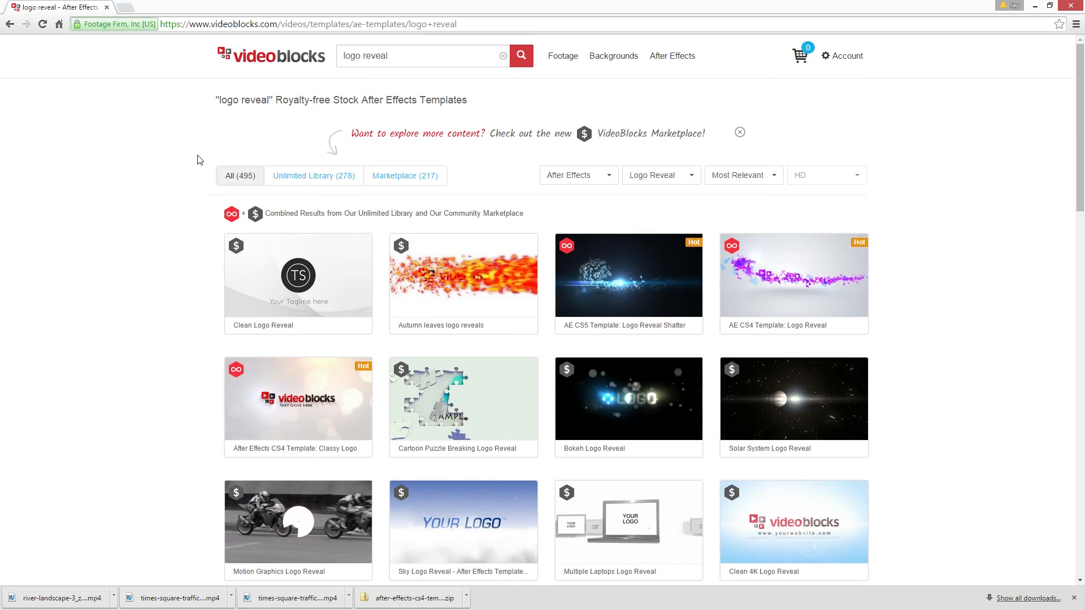
# Open the Technology category of motion backgrounds and preview several clips, including TV Static, Binary Computer Stream and Matrix LED Time
pyautogui.moveTo(618, 55)
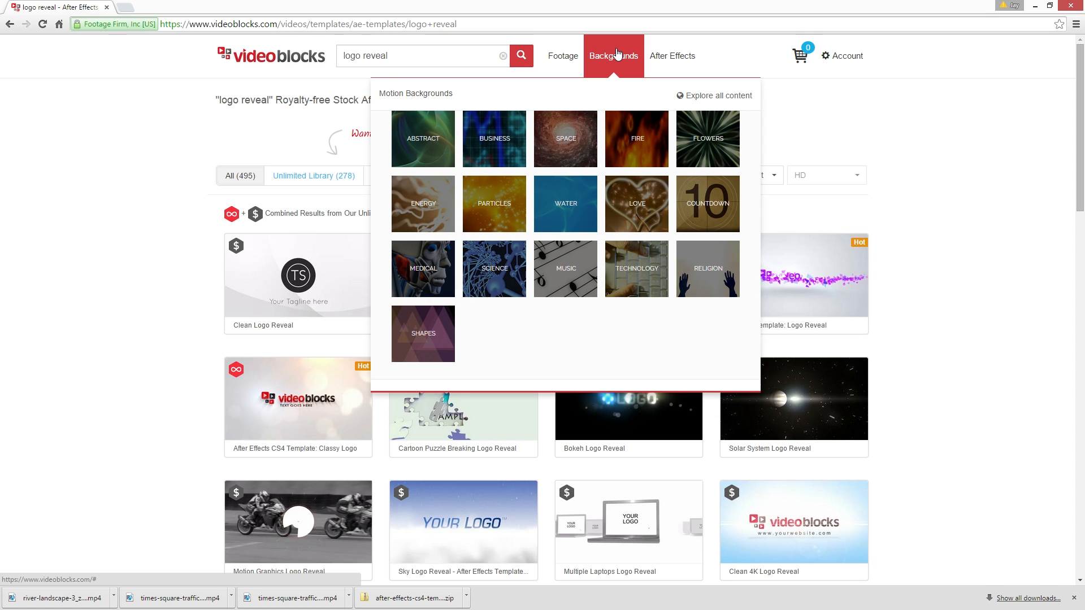
pyautogui.click(636, 274)
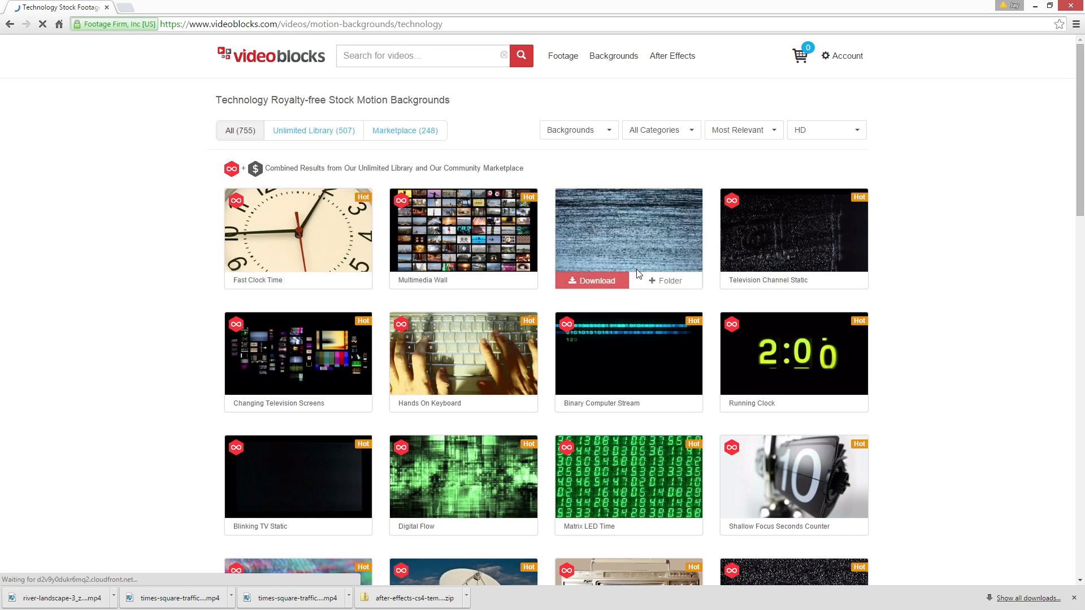
pyautogui.scroll(-1, 954, 281)
pyautogui.moveTo(649, 175)
pyautogui.scroll(1, 649, 175)
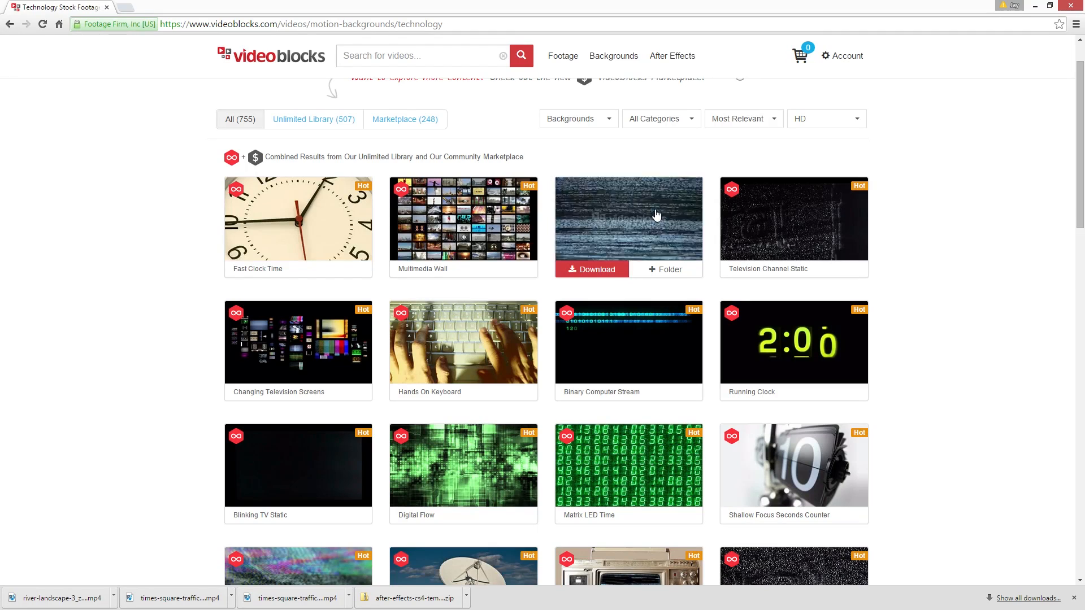
pyautogui.moveTo(782, 223)
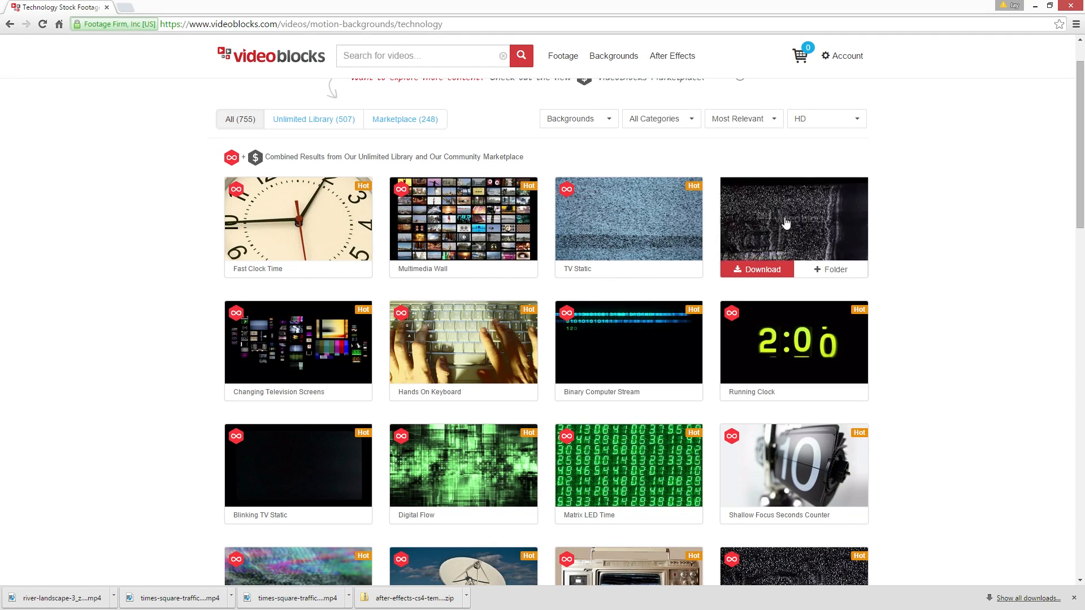
pyautogui.moveTo(649, 320)
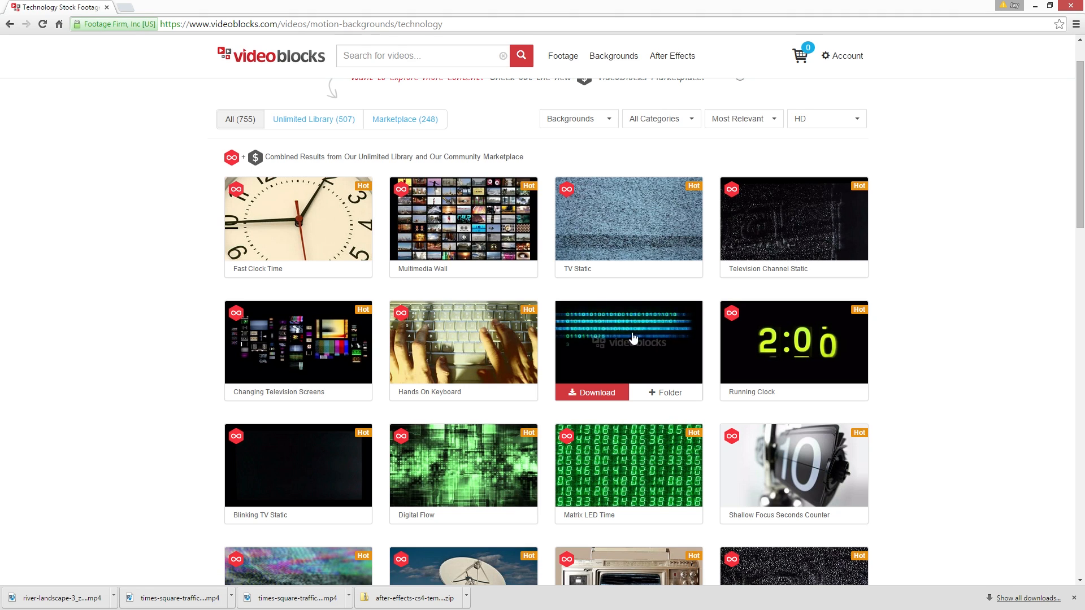
pyautogui.moveTo(334, 354)
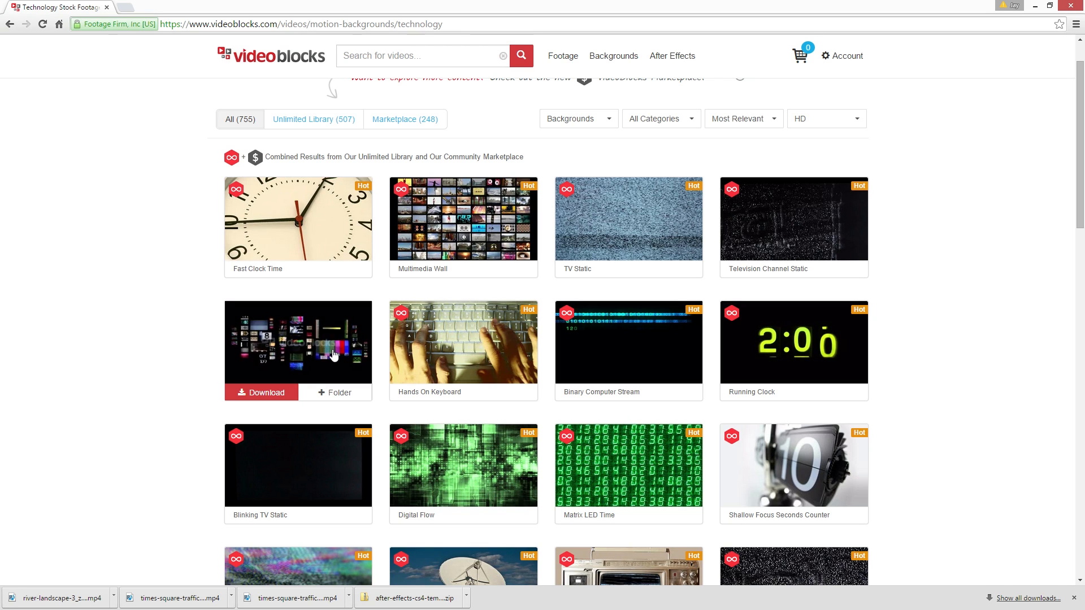
pyautogui.moveTo(636, 479)
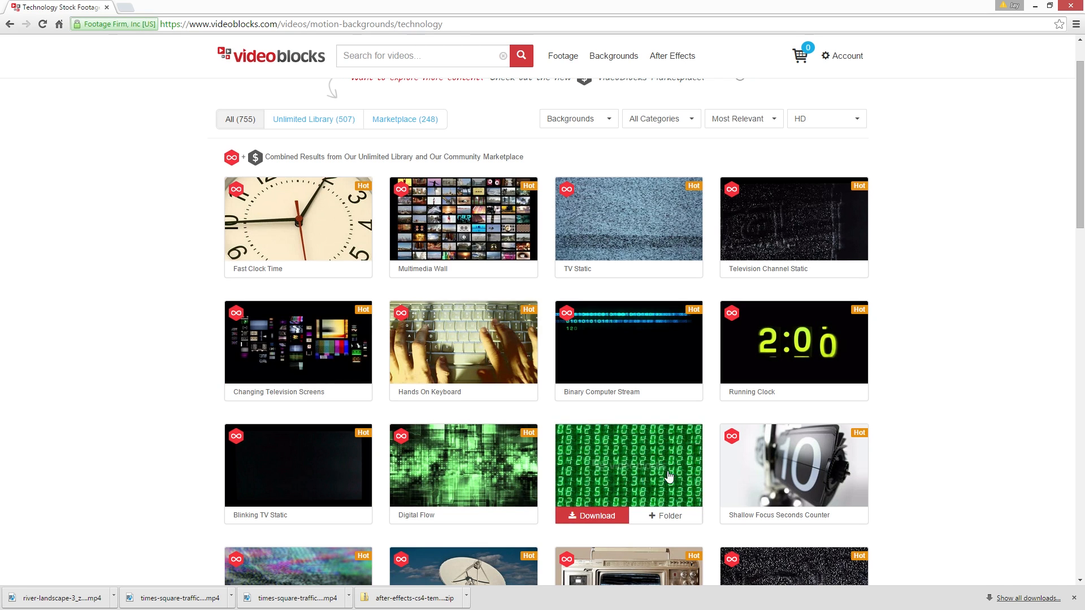
pyautogui.moveTo(783, 474)
pyautogui.scroll(-3, 944, 375)
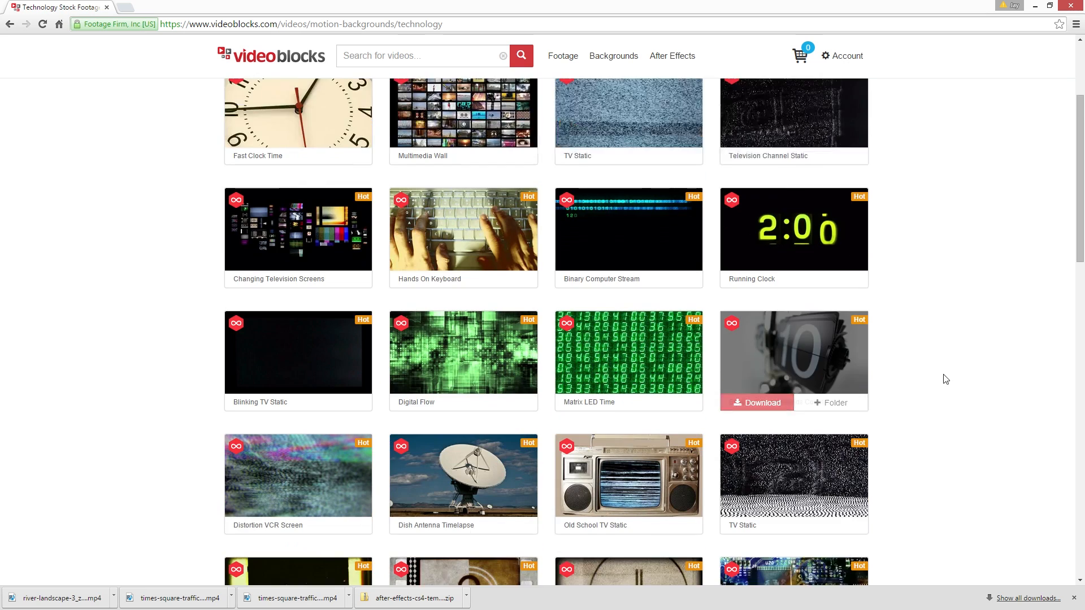
pyautogui.moveTo(355, 428)
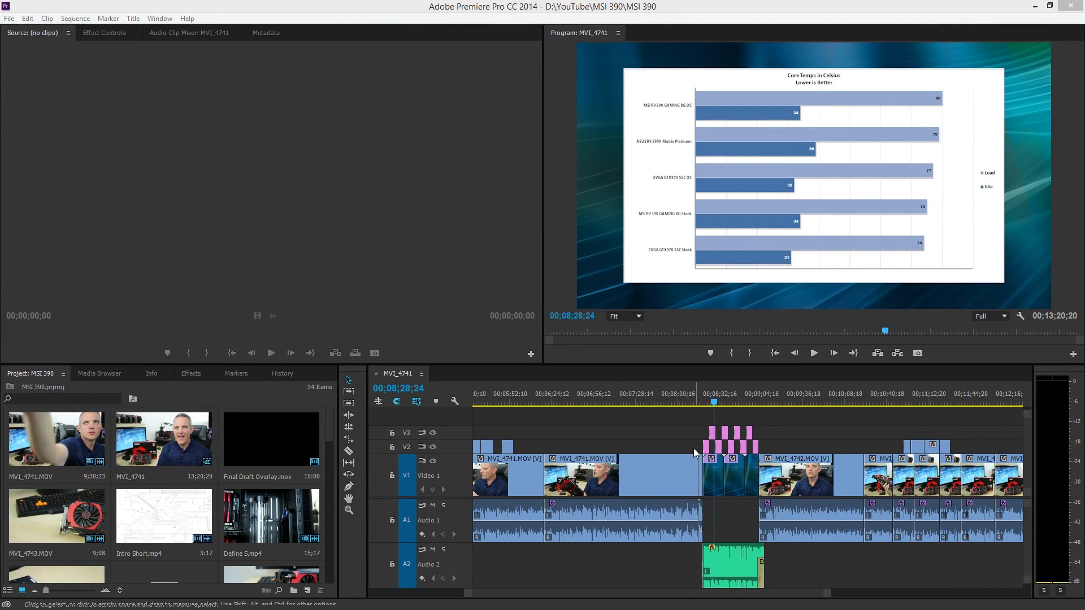
# Switch back to Premiere Pro and play the sequence from about 00;08;11;09 through the transition into the benchmark charts
pyautogui.click(691, 396)
pyautogui.moveTo(692, 392); pyautogui.dragTo(693, 395)
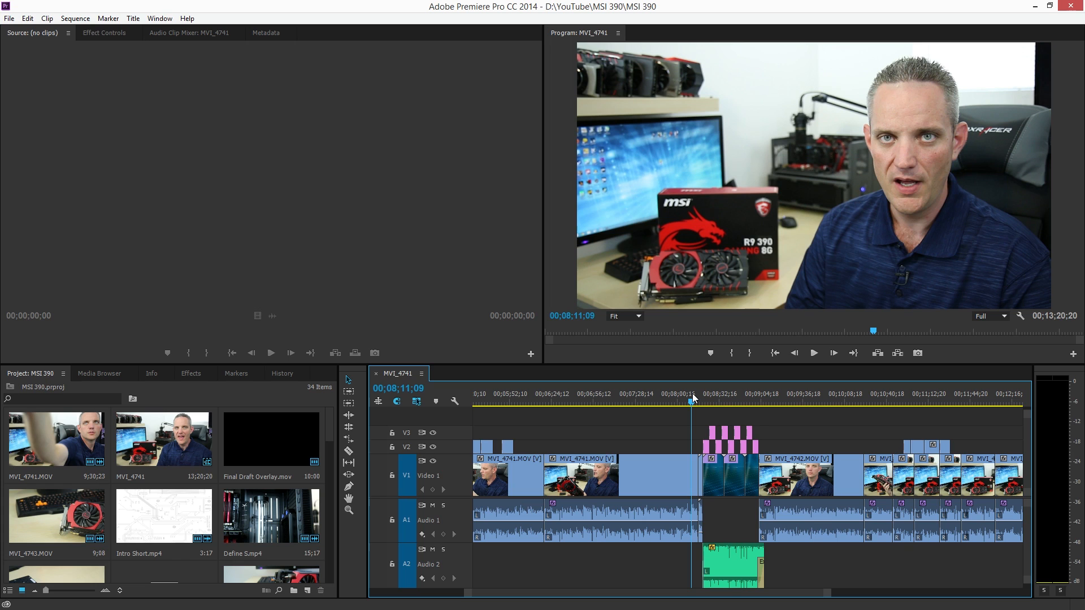
pyautogui.press('space')
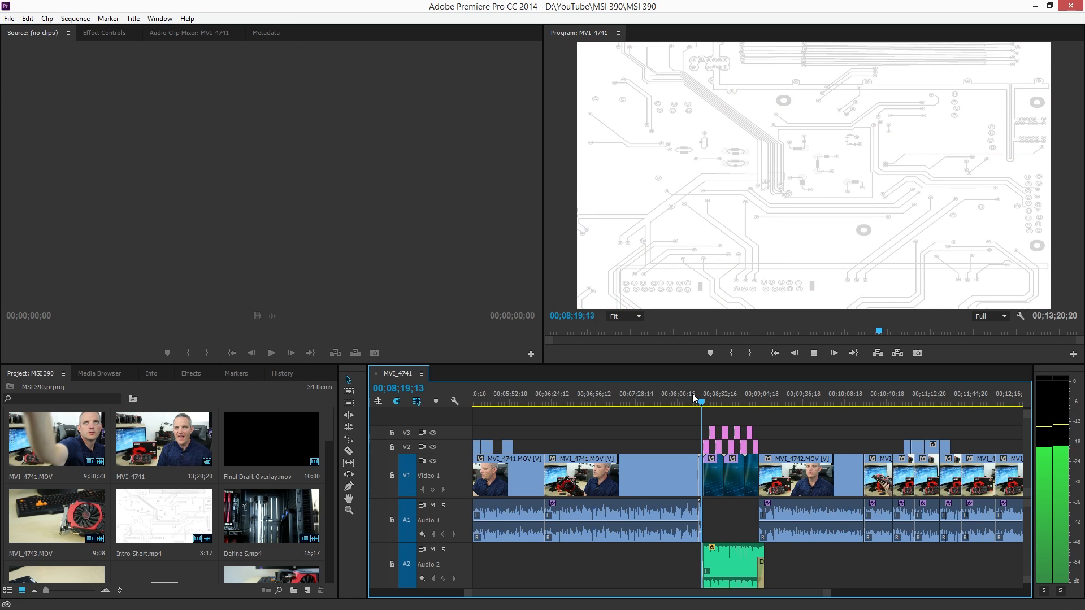
pyautogui.press('space')
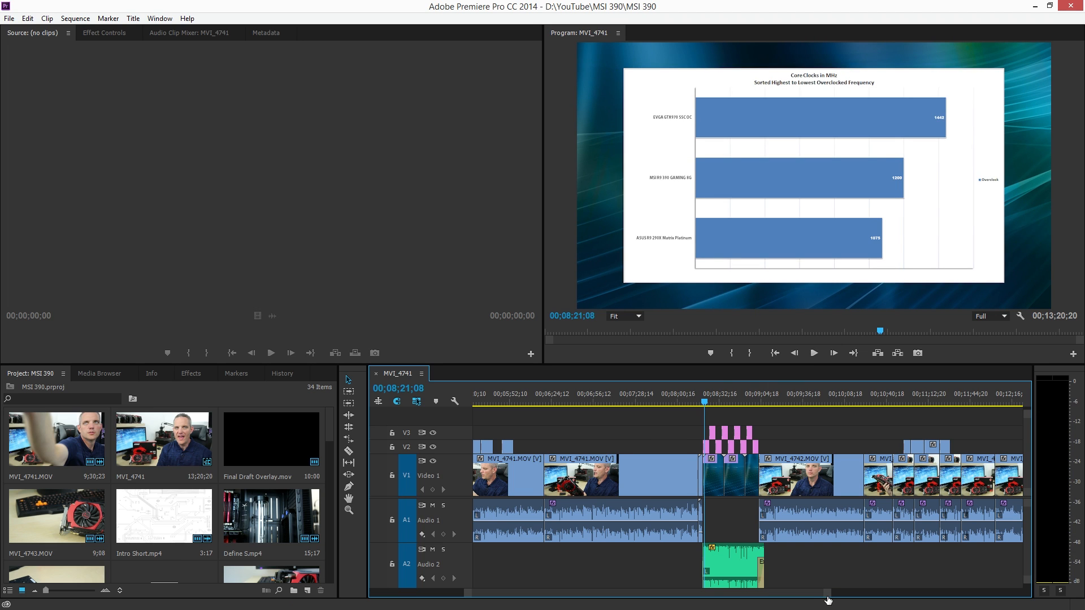
# Delete the transition.mp4 clip between MVI_4741.MOV and the 88888-328-BG_HHG.mp4 background
pyautogui.moveTo(826, 593); pyautogui.dragTo(667, 596)
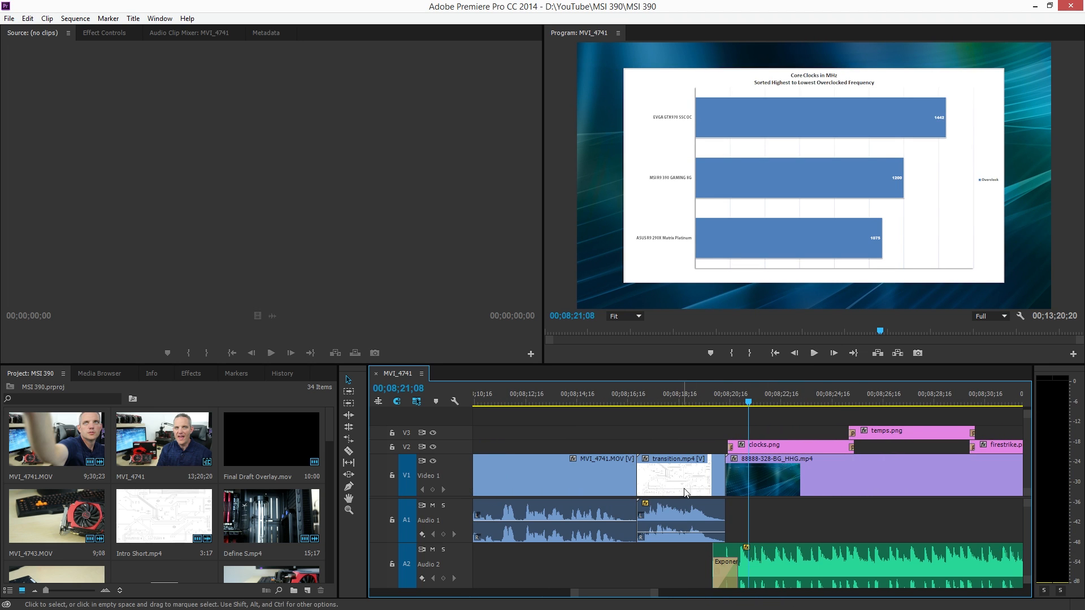
pyautogui.click(684, 474)
pyautogui.press('Delete')
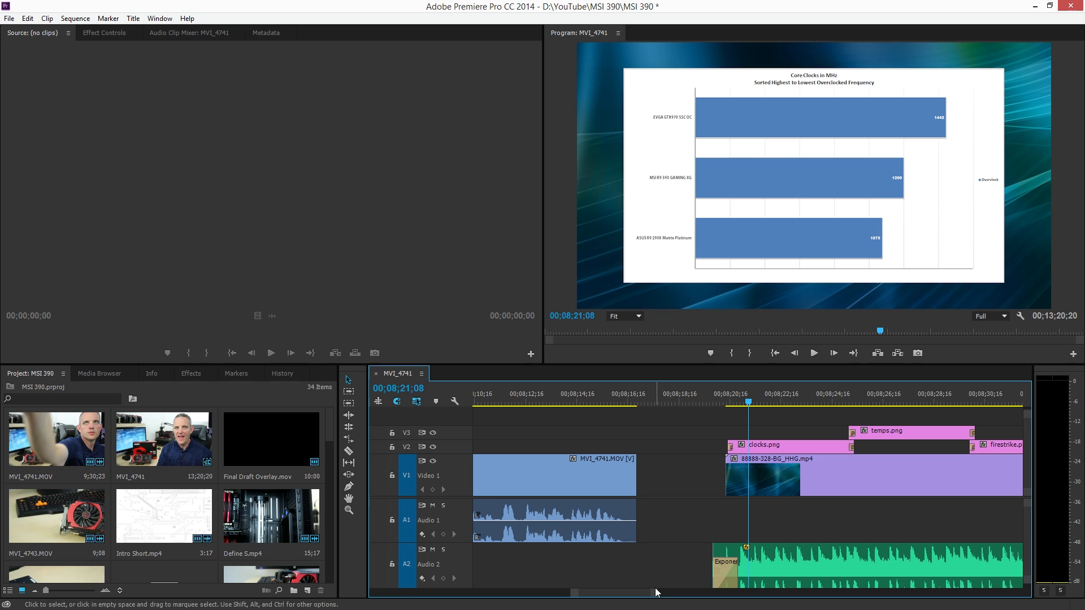
pyautogui.press('-')
pyautogui.press('-')
pyautogui.press('-')
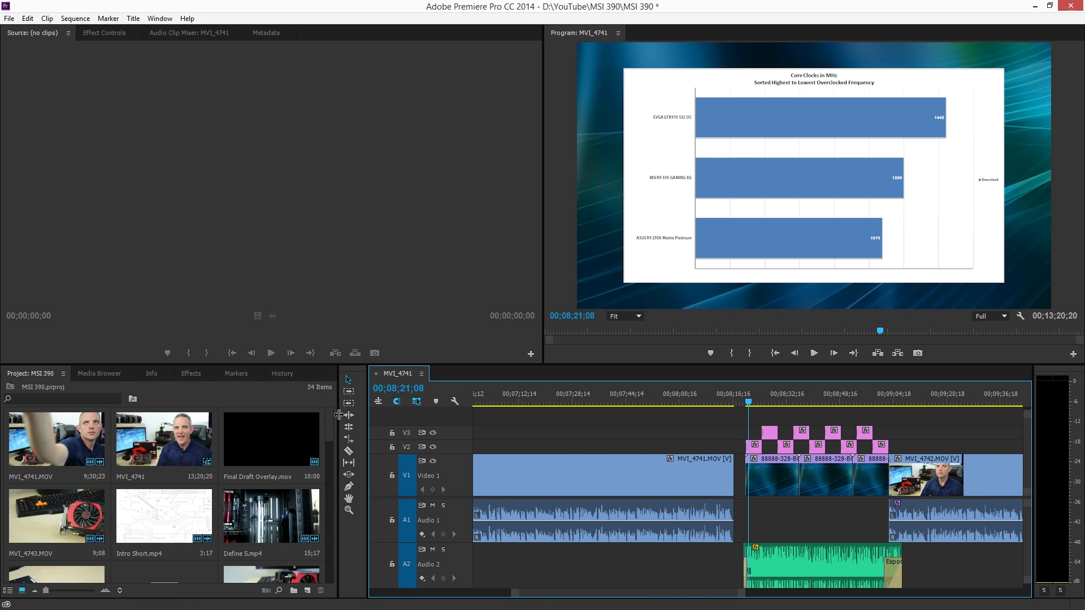
# Enlarge the timeline area by narrowing the project and tools areas and reducing the height of the monitors
pyautogui.moveTo(338, 415); pyautogui.dragTo(220, 415)
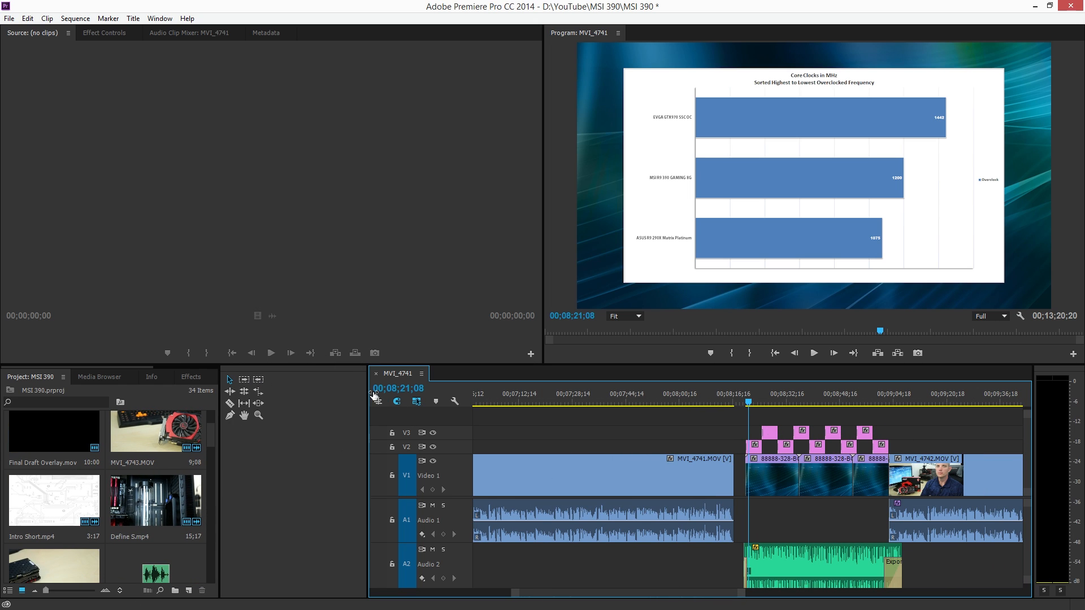
pyautogui.moveTo(369, 395); pyautogui.dragTo(246, 396)
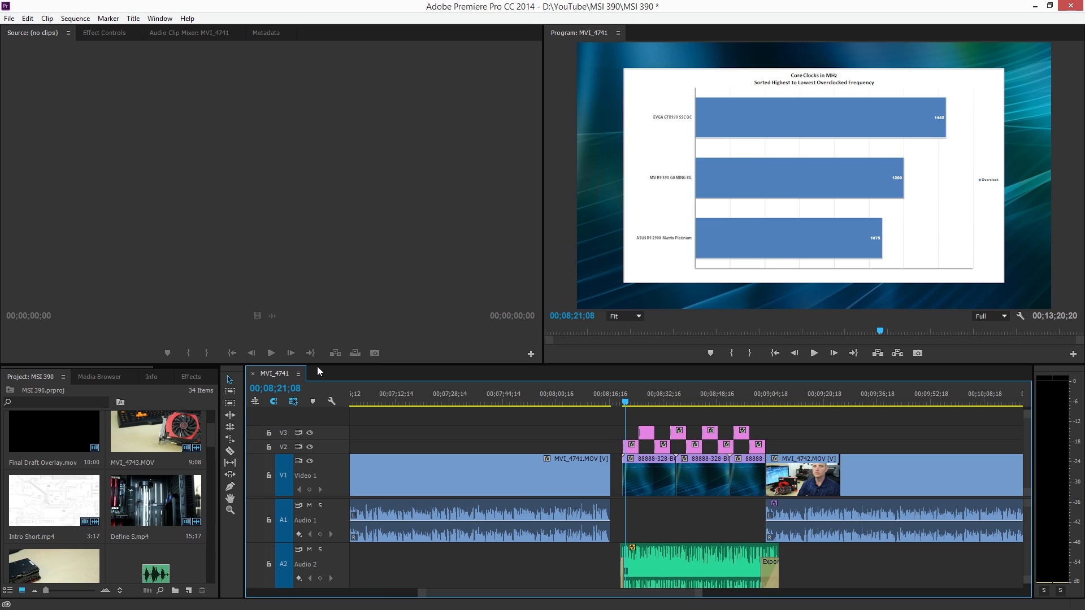
pyautogui.moveTo(318, 368); pyautogui.dragTo(318, 271)
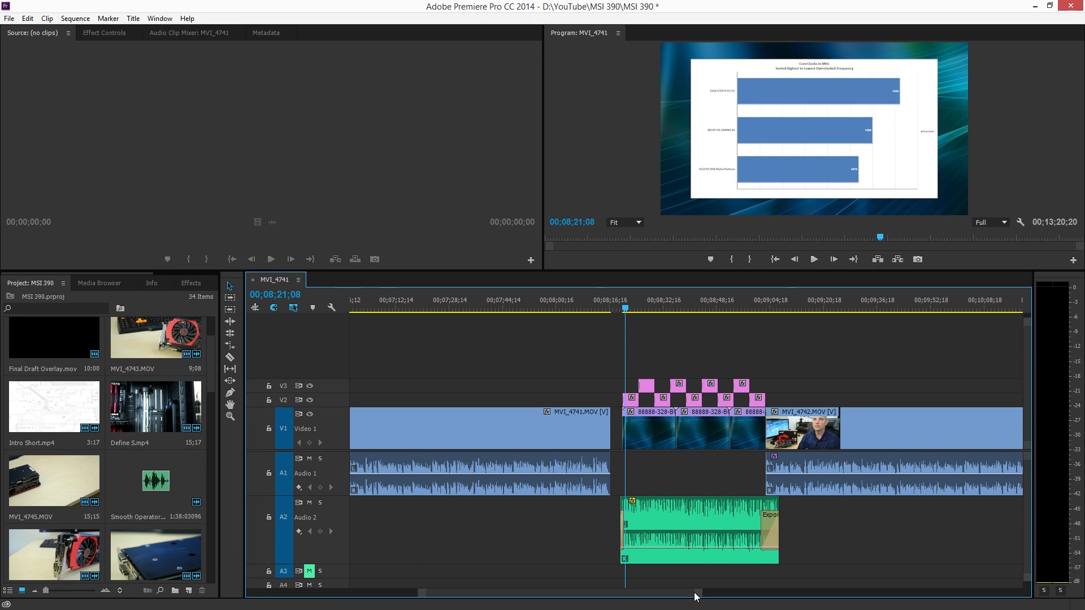
# Select all clips following the gap after MVI_4741.MOV on every track and shift them about 2 minutes 39 seconds later
pyautogui.moveTo(701, 594); pyautogui.dragTo(859, 593)
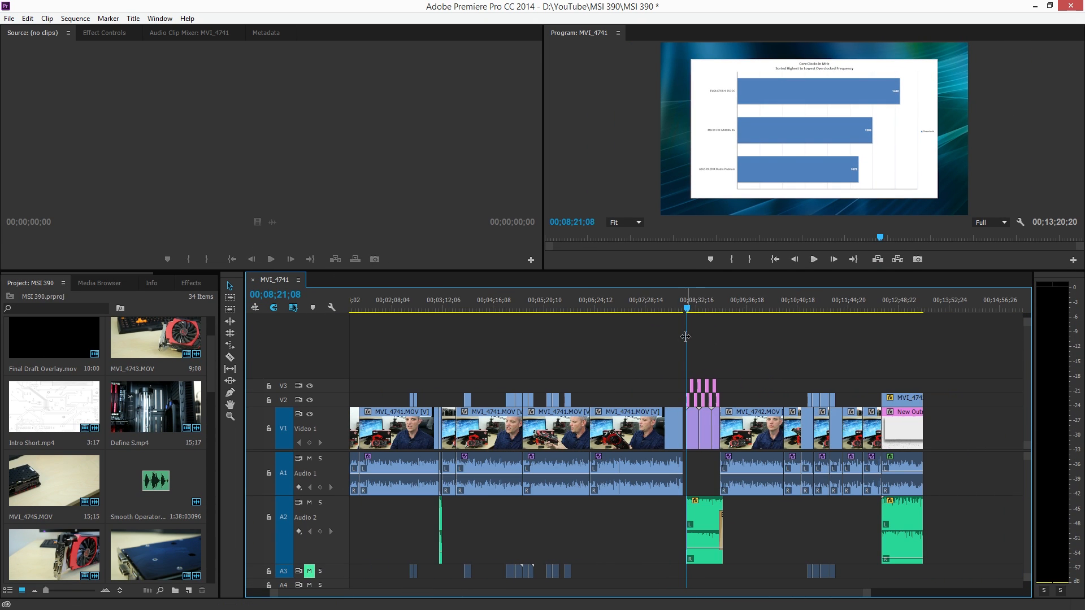
pyautogui.moveTo(967, 575); pyautogui.dragTo(691, 322)
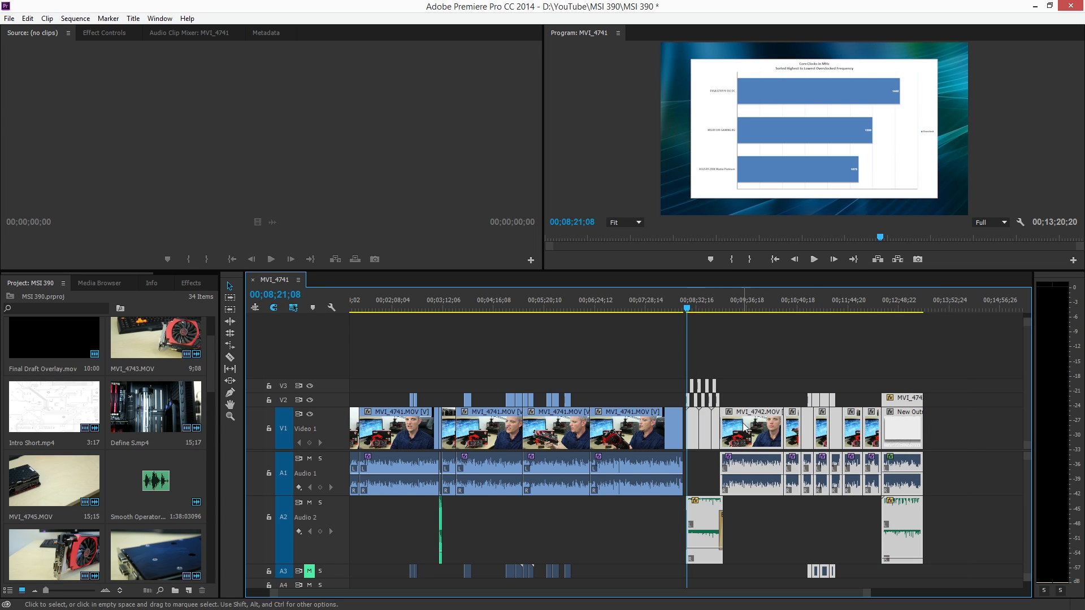
pyautogui.moveTo(745, 427); pyautogui.dragTo(872, 431)
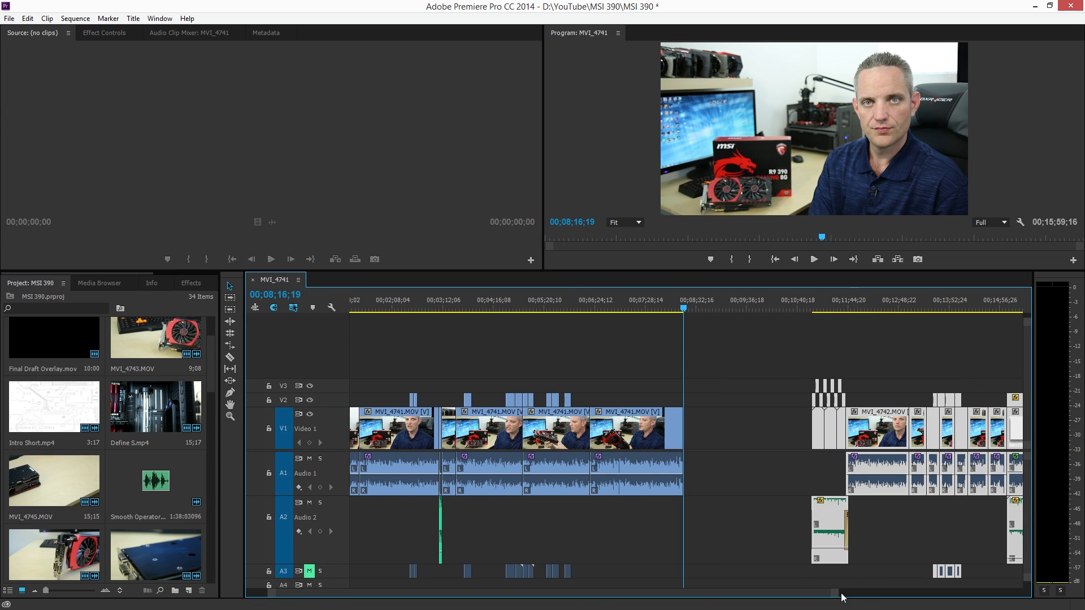
# Add the river-landscape-3 video from the VideoBlocks folder to track V1 directly after the end of MVI_4741.MOV
pyautogui.moveTo(840, 594); pyautogui.dragTo(678, 594)
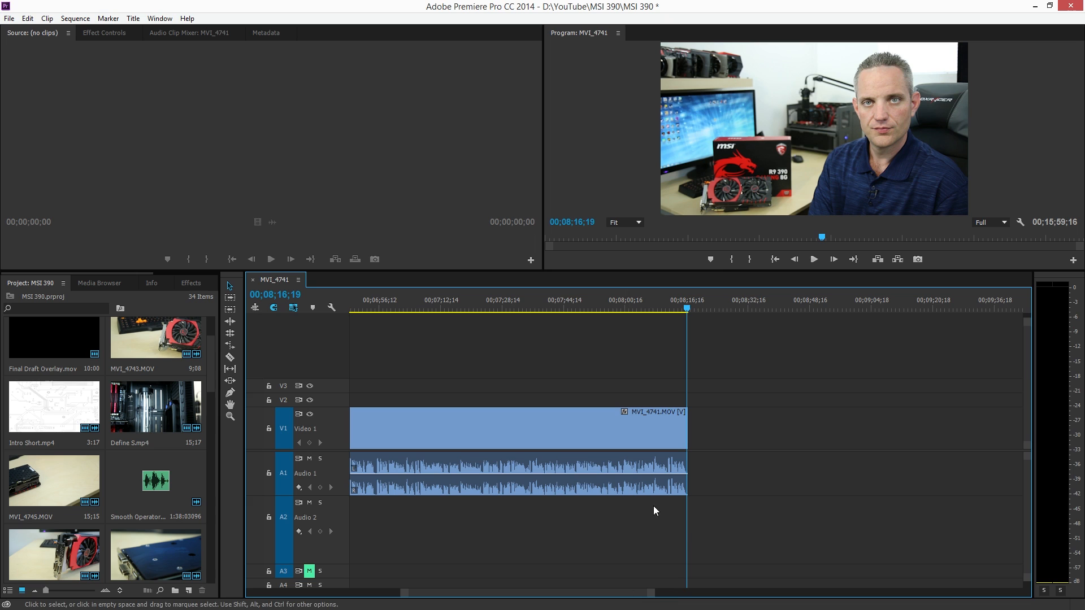
pyautogui.moveTo(562, 595); pyautogui.dragTo(581, 597)
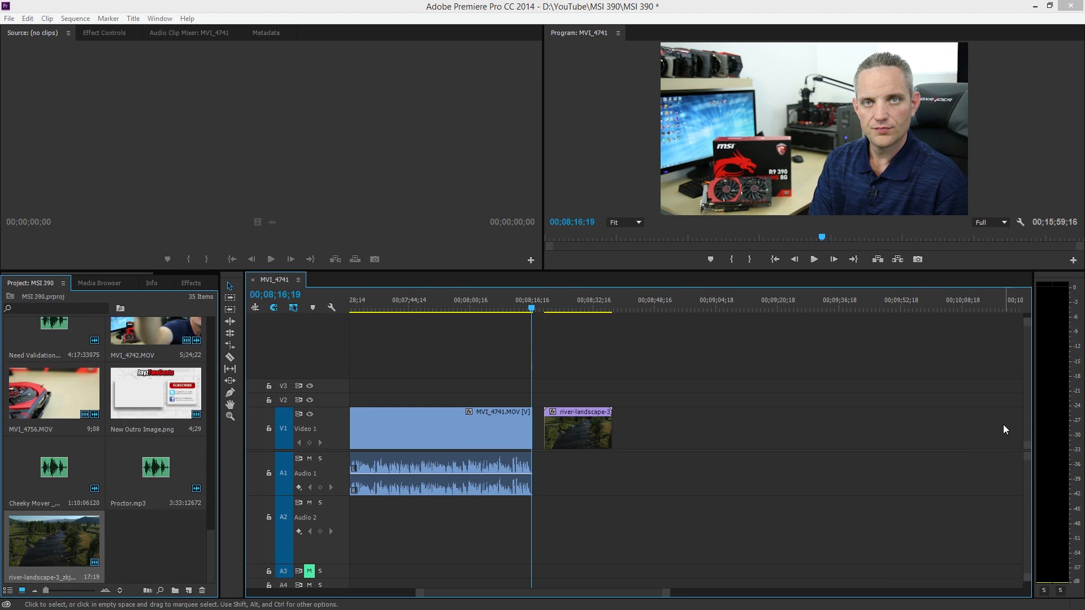
pyautogui.moveTo(563, 435)
pyautogui.mouseDown()
pyautogui.moveTo(581, 439)
pyautogui.moveTo(550, 444)
pyautogui.mouseUp()
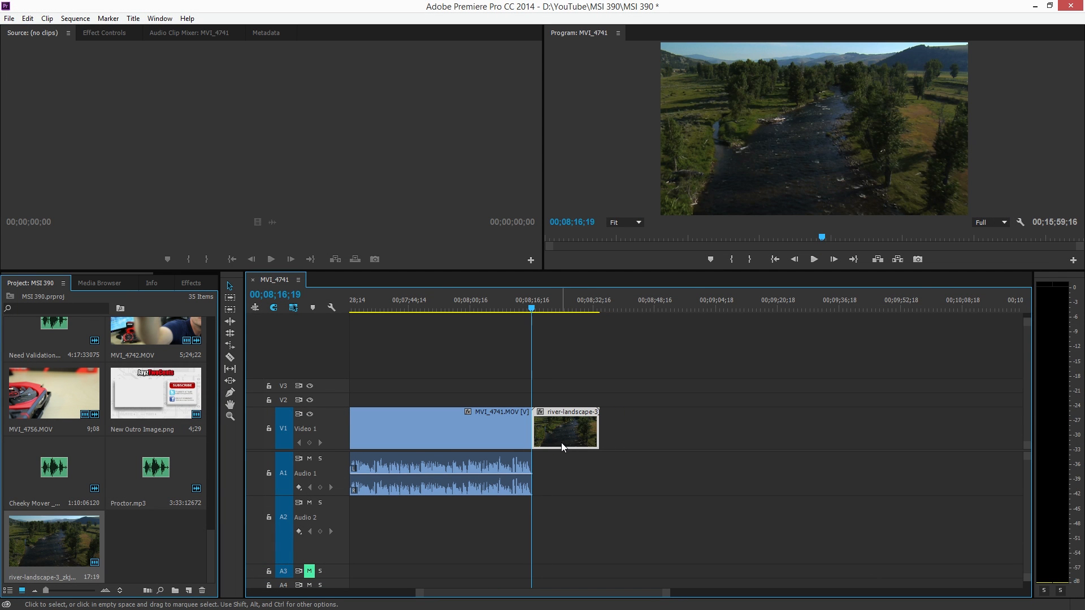
# Close the gap between MVI_4741.MOV and the river-landscape-3 clip on track V1
pyautogui.hotkey('ctrl', 'z')
pyautogui.click(655, 432)
pyautogui.click(479, 308)
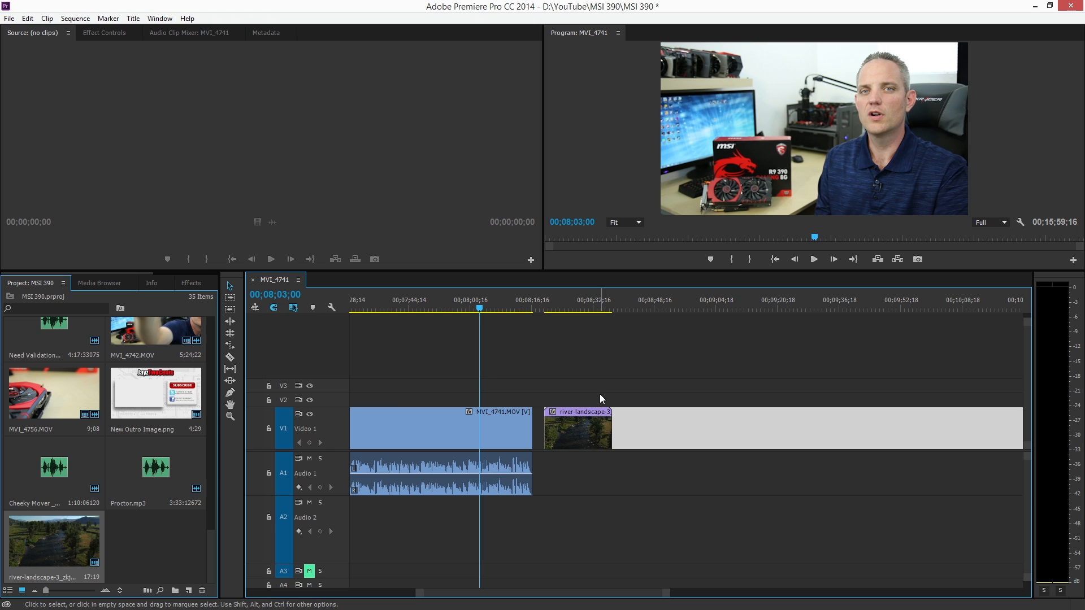
pyautogui.moveTo(593, 439)
pyautogui.mouseDown()
pyautogui.moveTo(605, 453)
pyautogui.moveTo(597, 455)
pyautogui.mouseUp()
# Play the sequence across the cut from MVI_4741.MOV into the river-landscape-3 clip to check the transition
pyautogui.moveTo(668, 593); pyautogui.dragTo(633, 589)
pyautogui.press('space')
pyautogui.press('space')
pyautogui.click(759, 301)
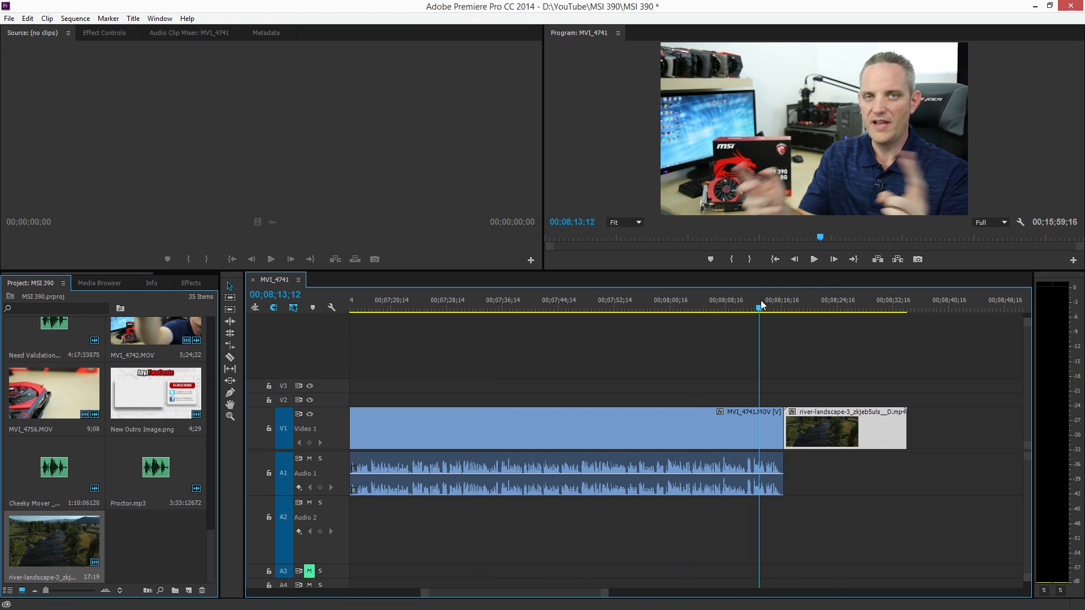
pyautogui.press('space')
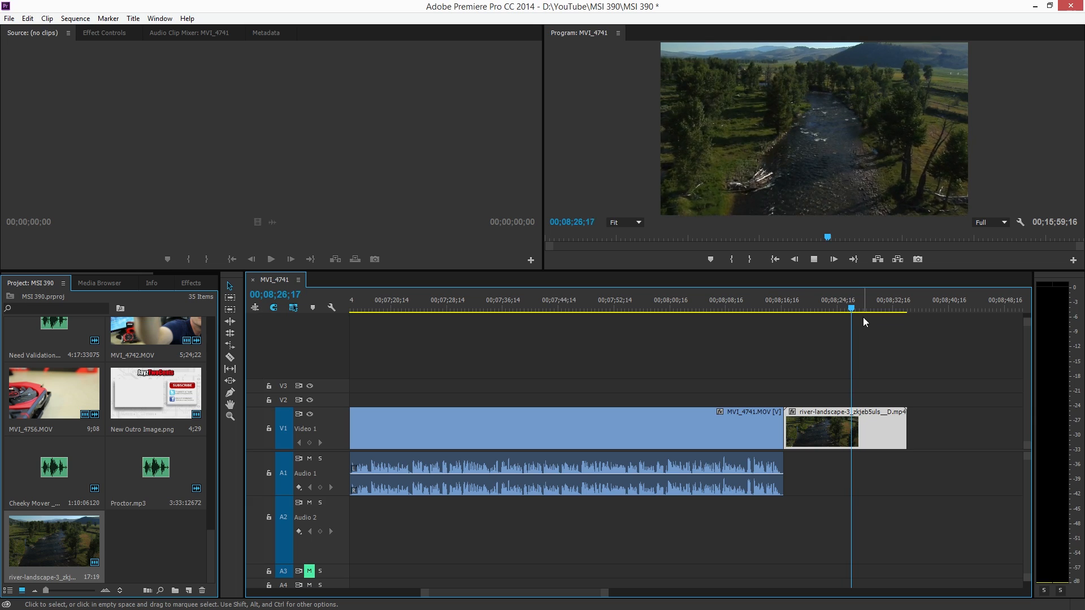
pyautogui.press('space')
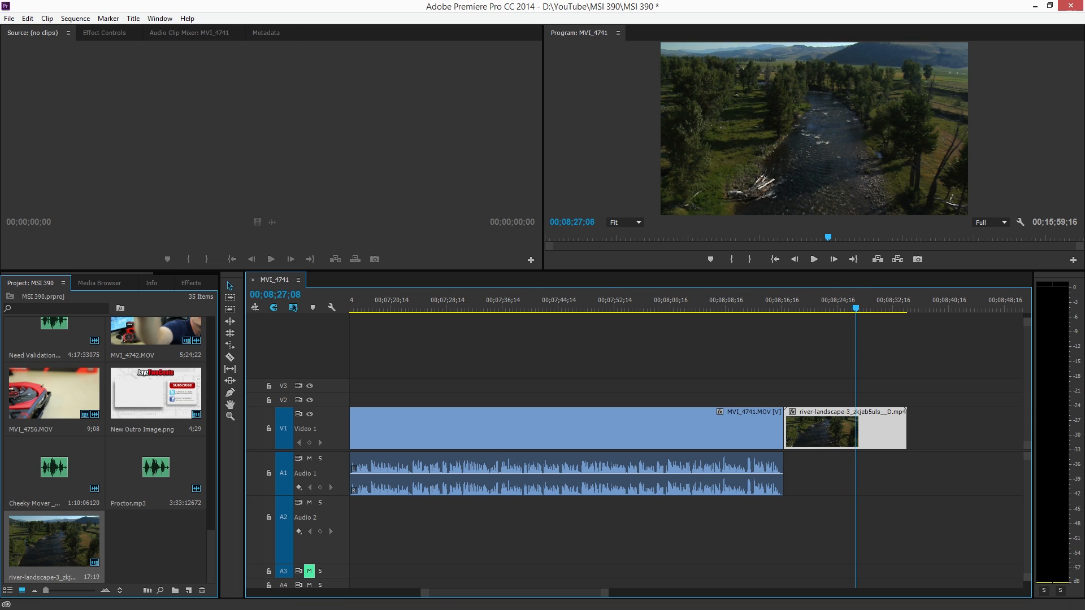
# Place the Country Sting 3-JP audio on A1 beneath the river-landscape-3 clip and trim the video's end to match the audio's end
pyautogui.moveTo(242, 436); pyautogui.dragTo(786, 485)
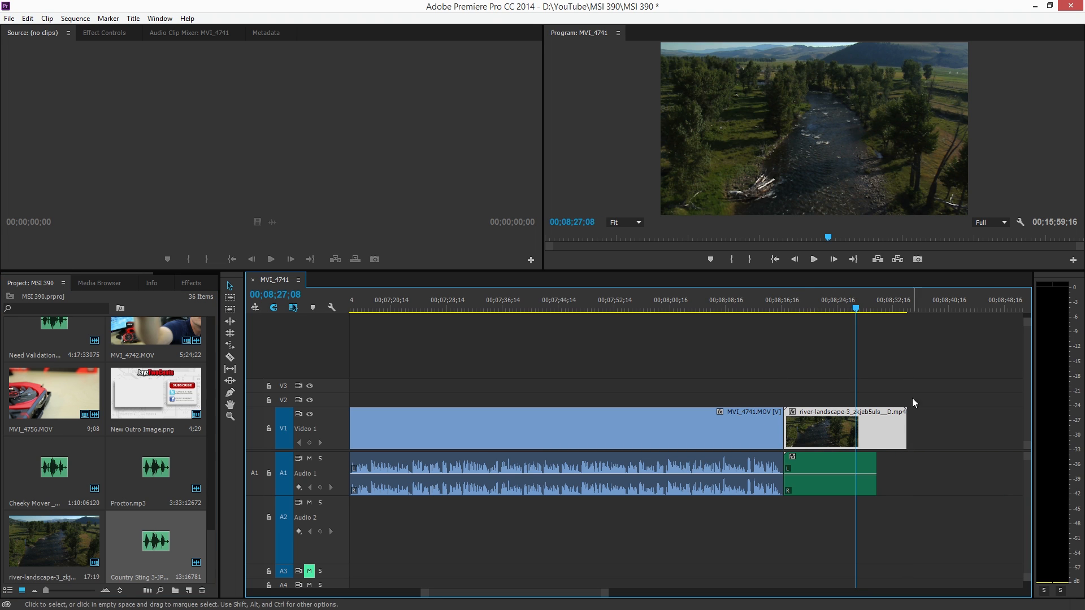
pyautogui.moveTo(903, 429); pyautogui.dragTo(880, 433)
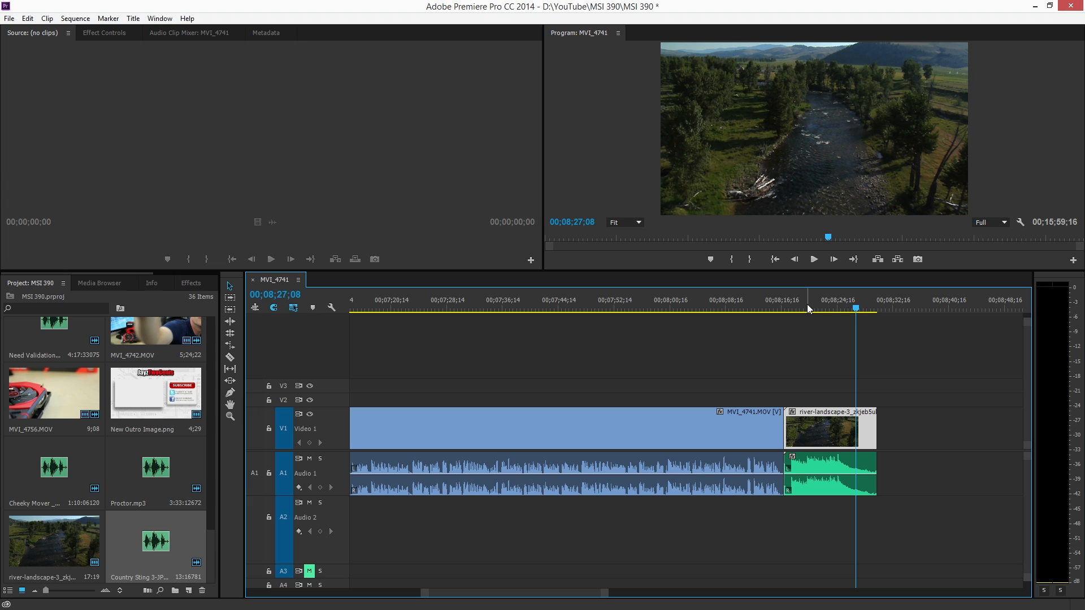
# Find the dip transitions in the effects and add Dip to White at the start of the river-landscape-3 clip
pyautogui.click(189, 283)
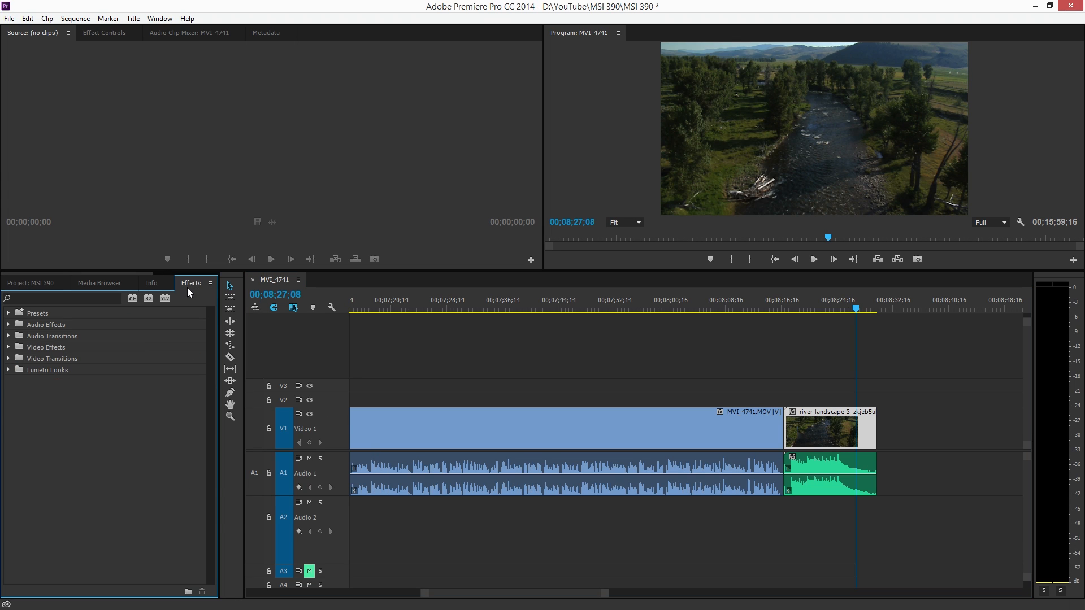
pyautogui.click(48, 294)
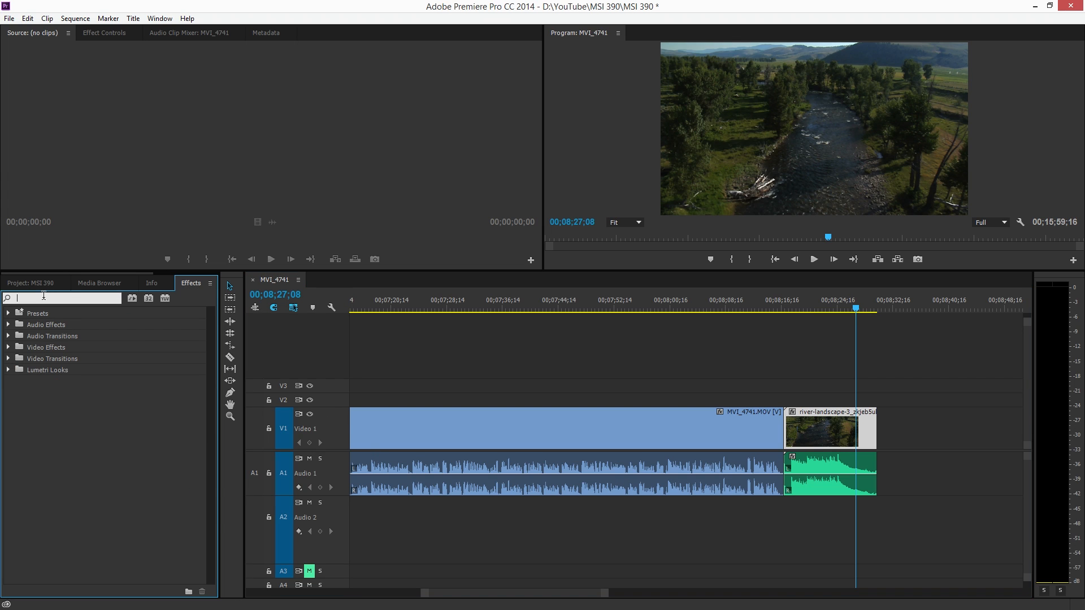
pyautogui.write('dip')
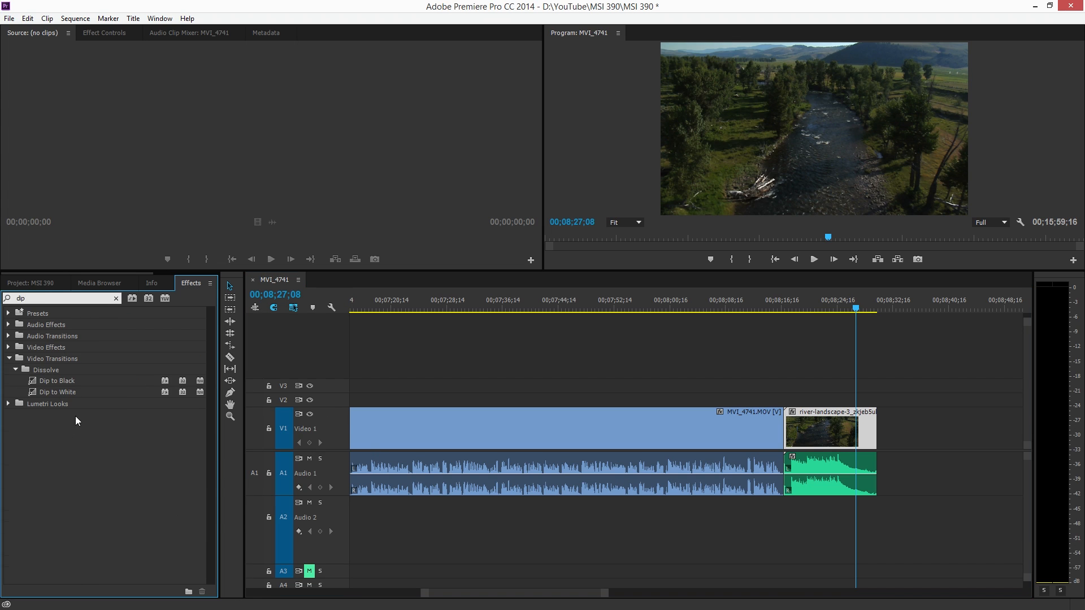
pyautogui.click(87, 394)
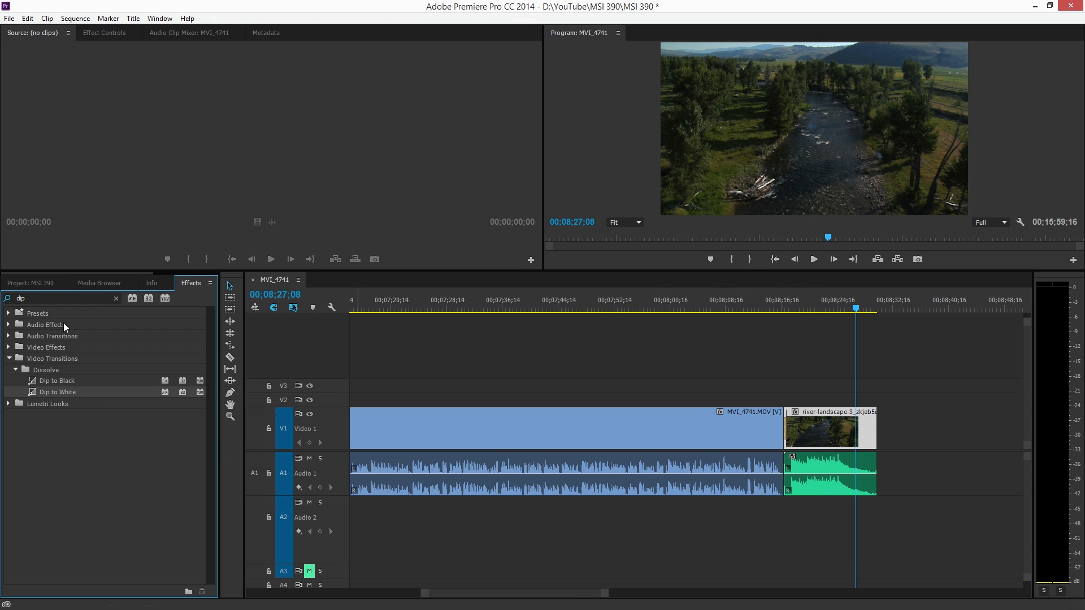
# Select all clips after the gap on every track and move them earlier so they directly follow the river-landscape-3 clip
pyautogui.moveTo(604, 593); pyautogui.dragTo(879, 596)
pyautogui.moveTo(727, 384); pyautogui.dragTo(947, 597)
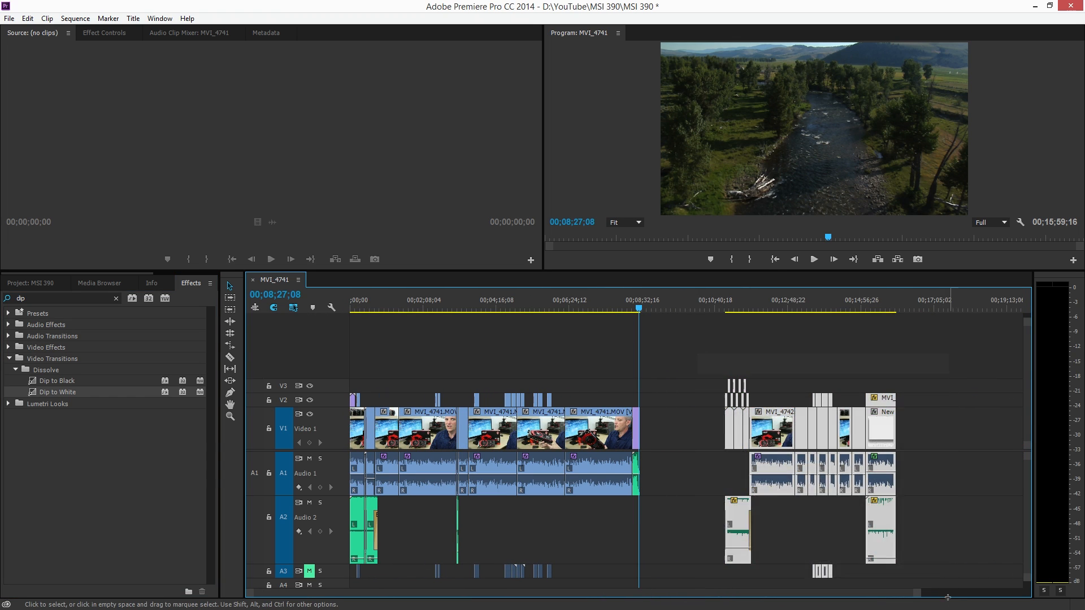
pyautogui.moveTo(877, 448); pyautogui.dragTo(808, 417)
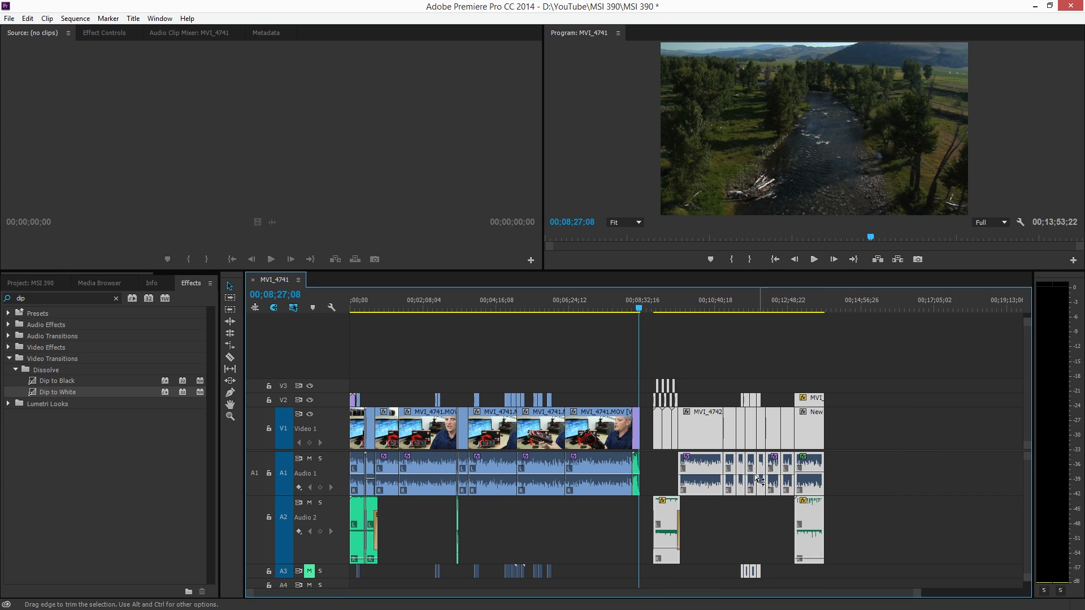
pyautogui.moveTo(910, 593); pyautogui.dragTo(688, 592)
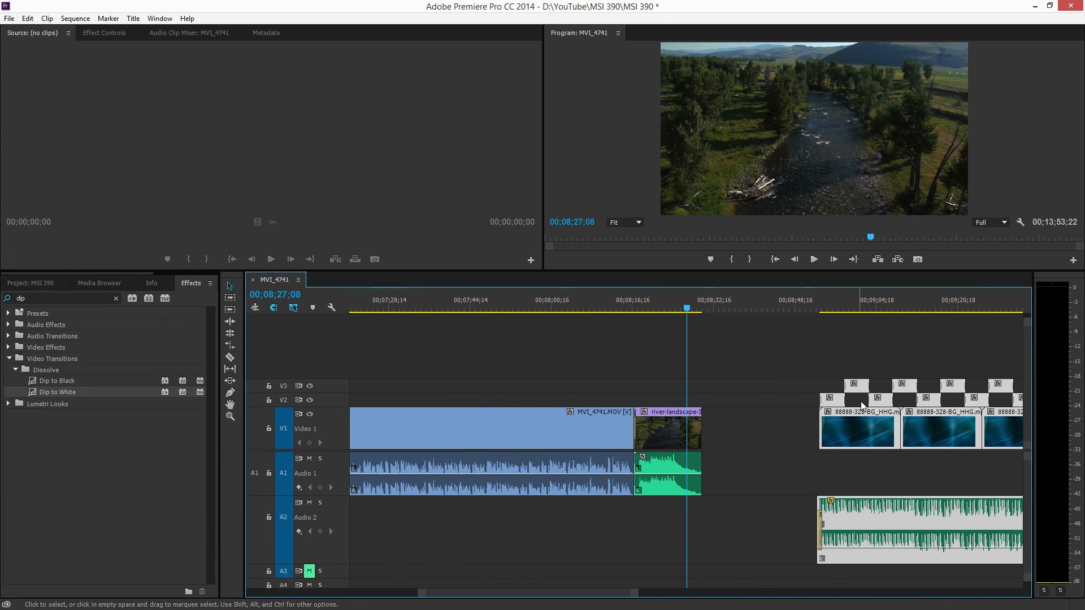
pyautogui.moveTo(734, 448); pyautogui.dragTo(740, 447)
# Play the sequence from the end of MVI_4741.MOV through the river-landscape-3 clip into the benchmark charts
pyautogui.click(605, 300)
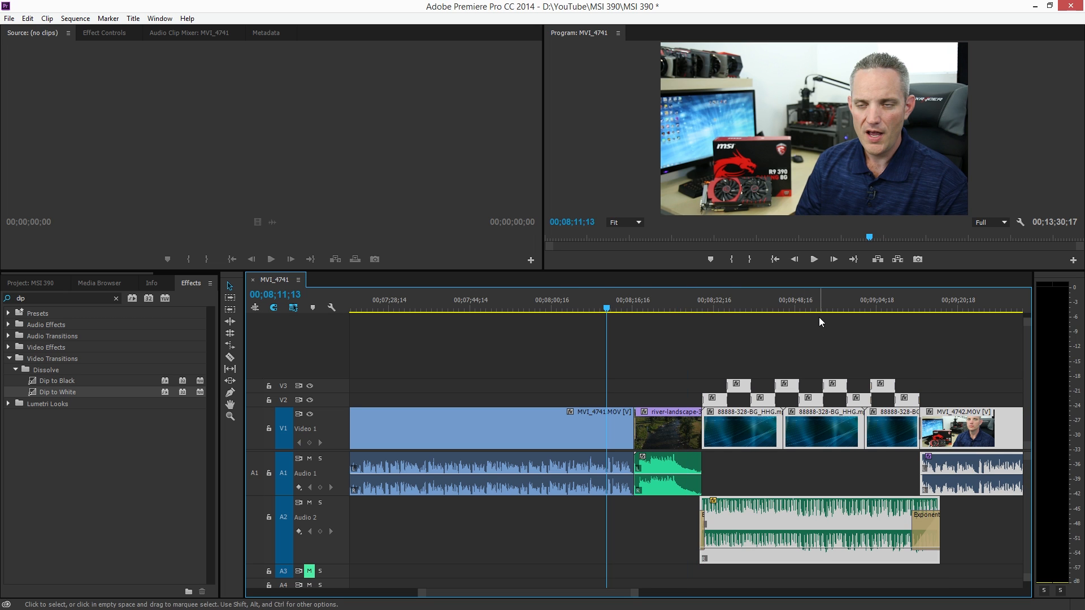
pyautogui.press('space')
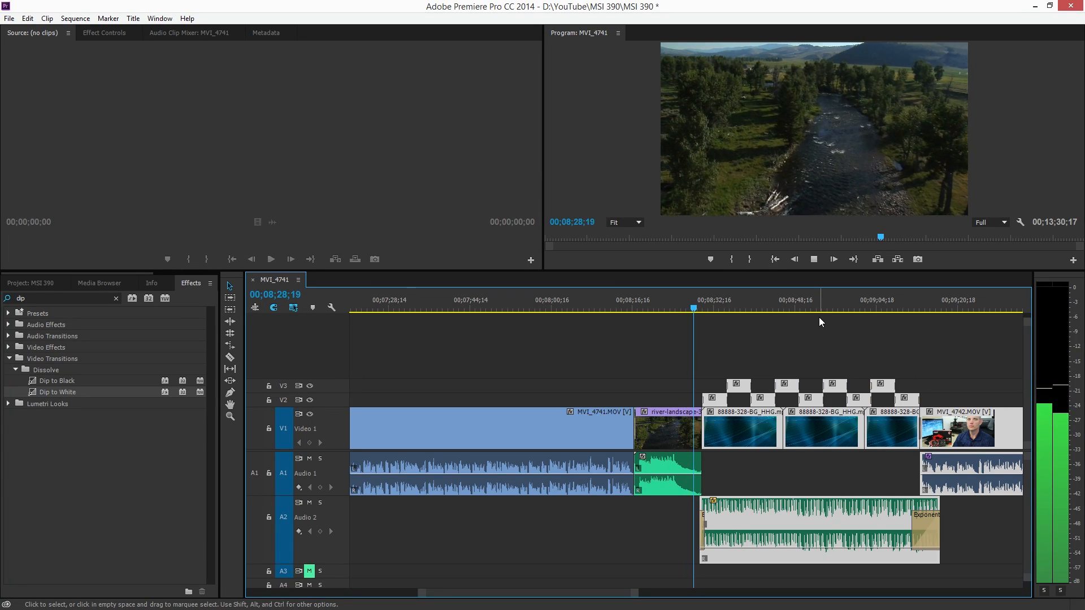
pyautogui.press('space')
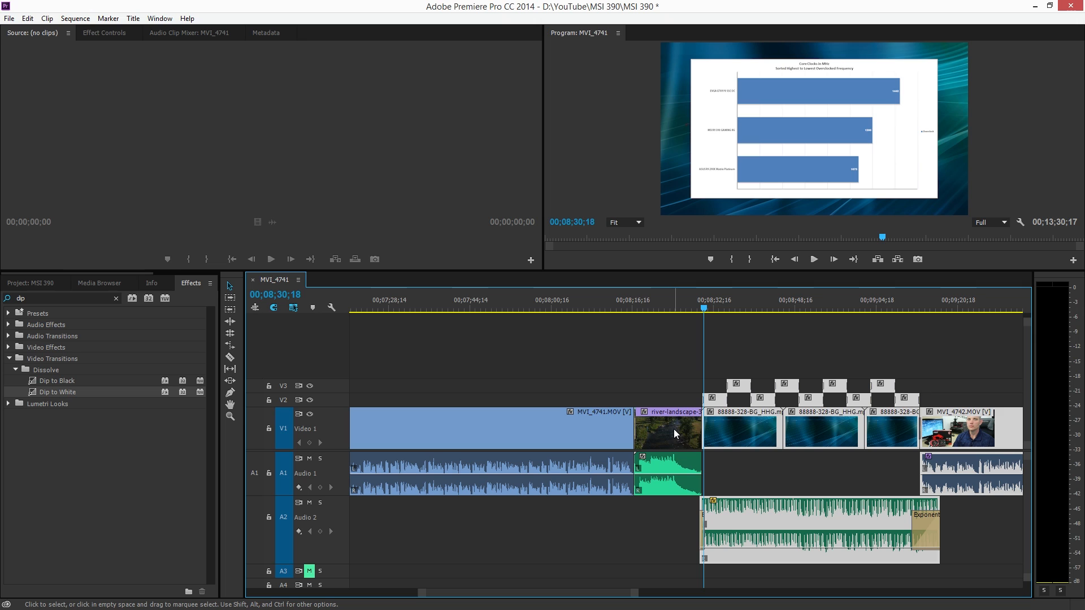
# Move the river-landscape-3 clip up to track V2 and add Dip to White at its start
pyautogui.moveTo(634, 594); pyautogui.dragTo(591, 589)
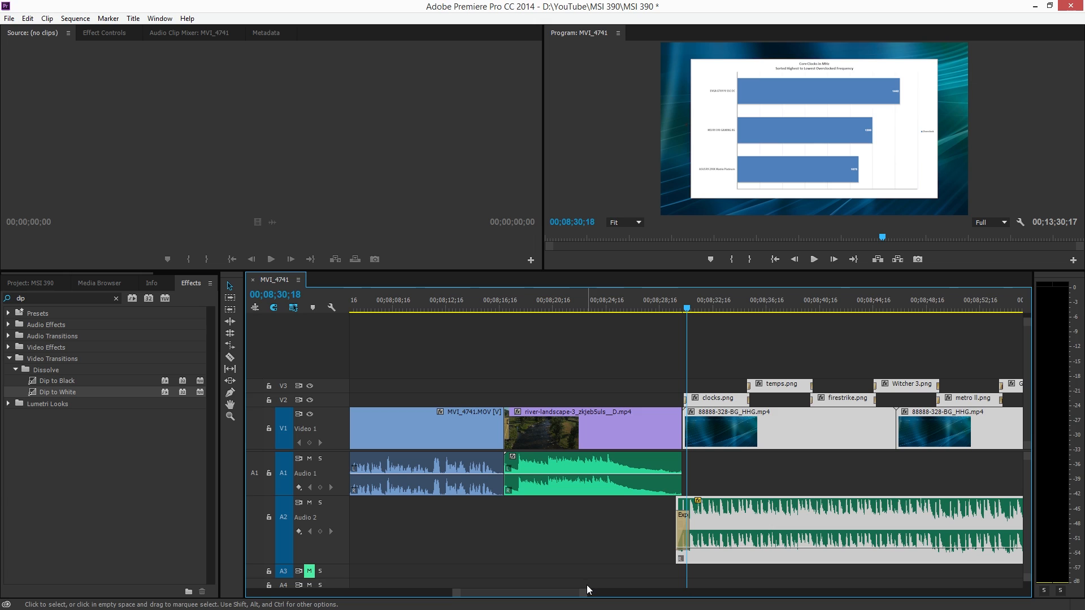
pyautogui.moveTo(606, 442); pyautogui.dragTo(606, 400)
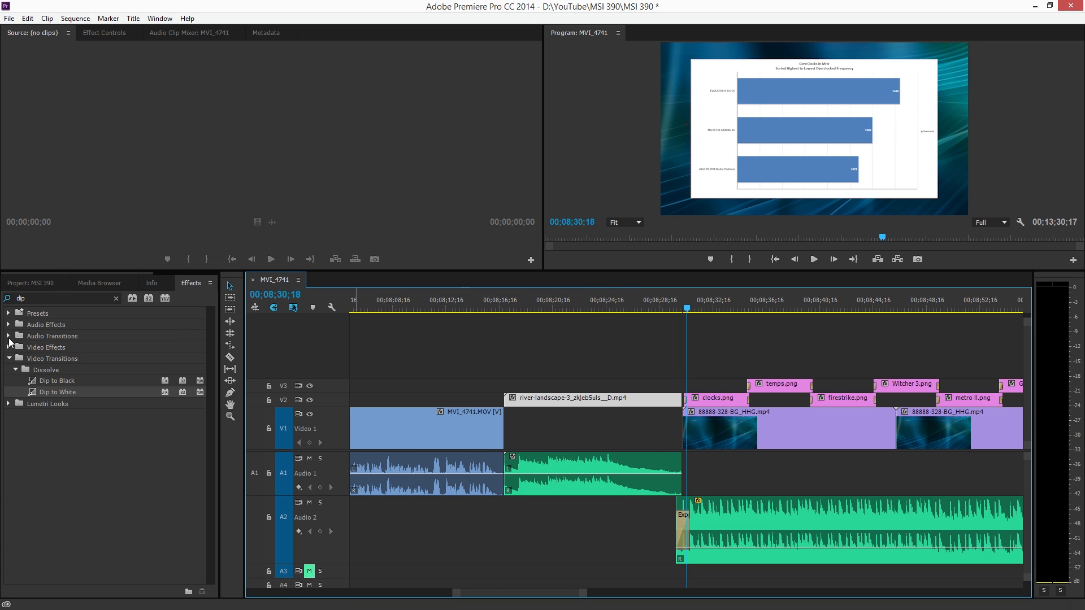
pyautogui.moveTo(77, 395); pyautogui.dragTo(543, 389)
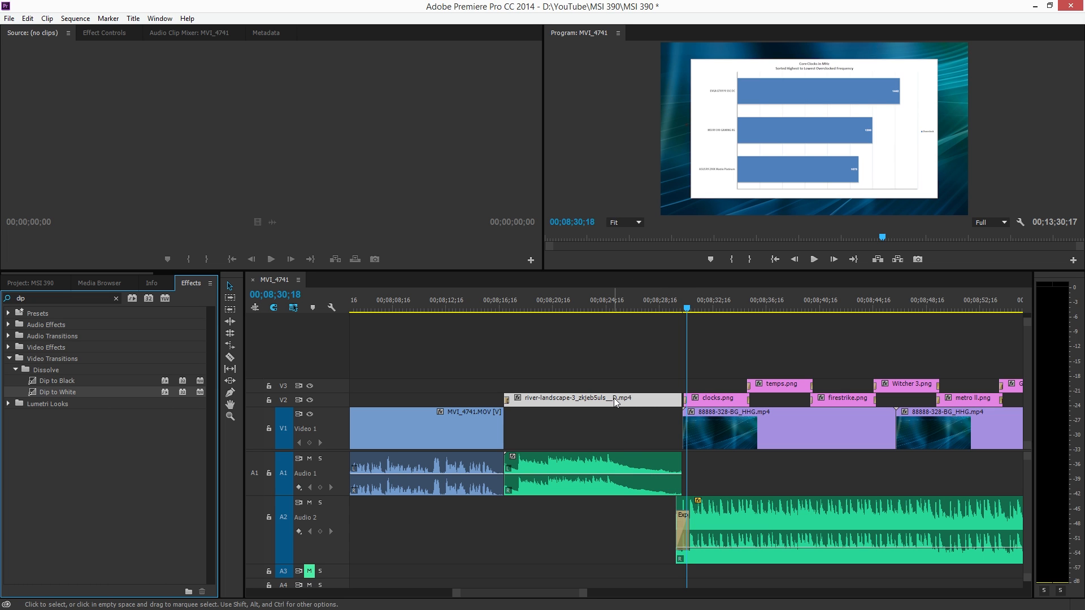
pyautogui.moveTo(614, 398); pyautogui.dragTo(611, 355)
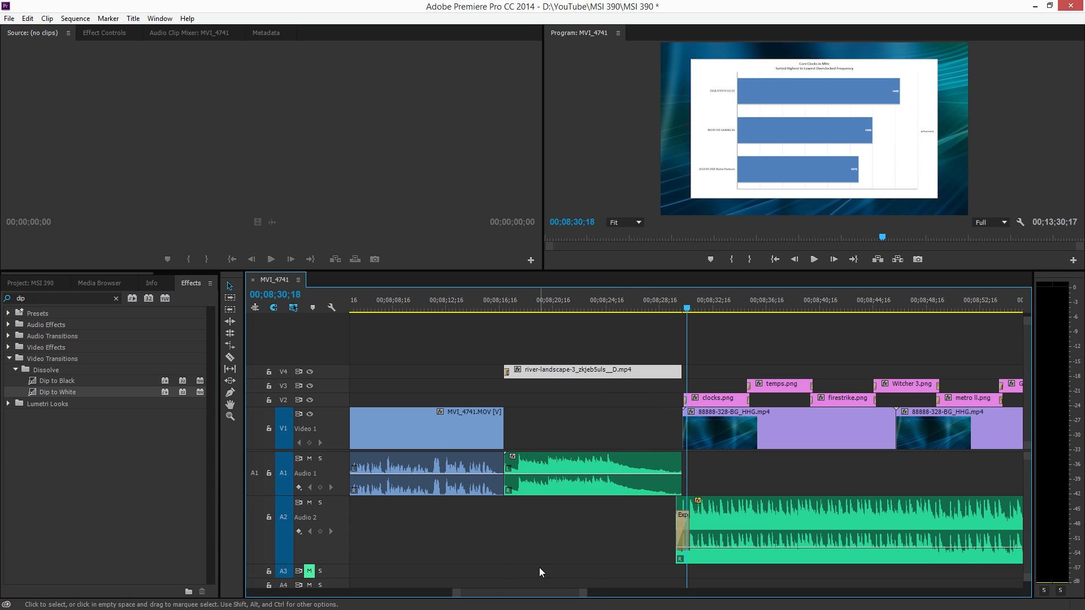
pyautogui.moveTo(585, 593)
pyautogui.mouseDown()
pyautogui.moveTo(604, 591)
pyautogui.moveTo(578, 592)
pyautogui.mouseUp()
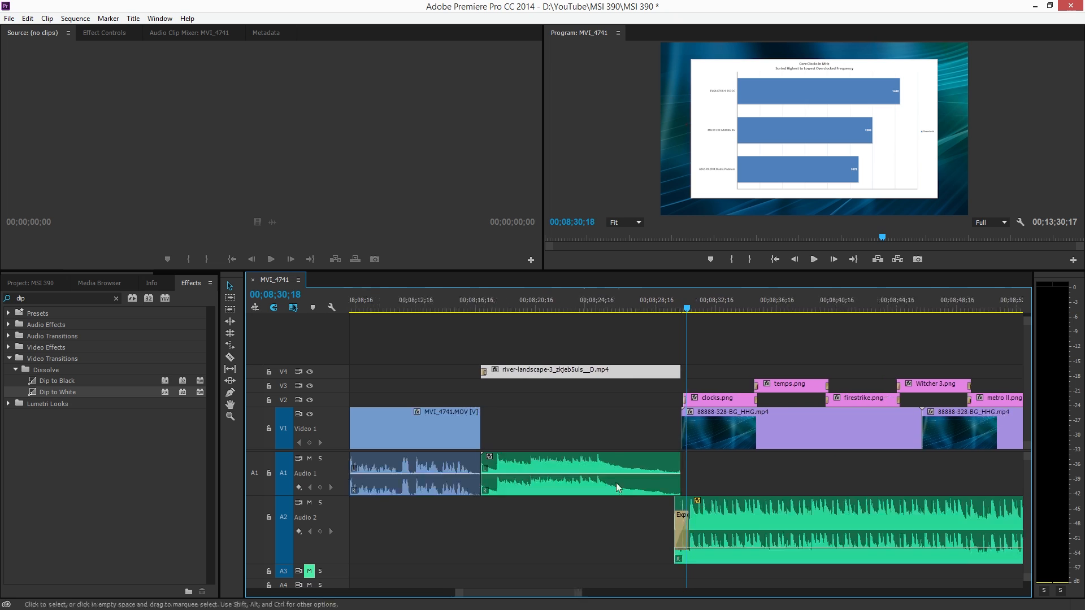
pyautogui.moveTo(574, 377); pyautogui.dragTo(574, 400)
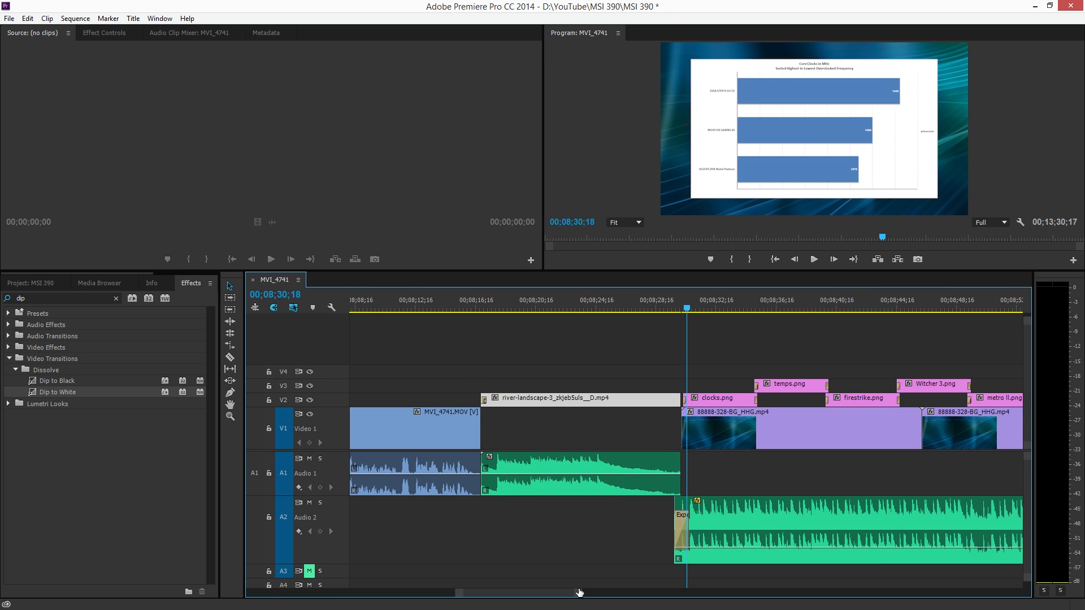
# Select all clips following the river-landscape-3 clip on every track and shift them about 3 seconds earlier, over the river clip's end
pyautogui.moveTo(579, 593); pyautogui.dragTo(784, 592)
pyautogui.moveTo(988, 575); pyautogui.dragTo(686, 349)
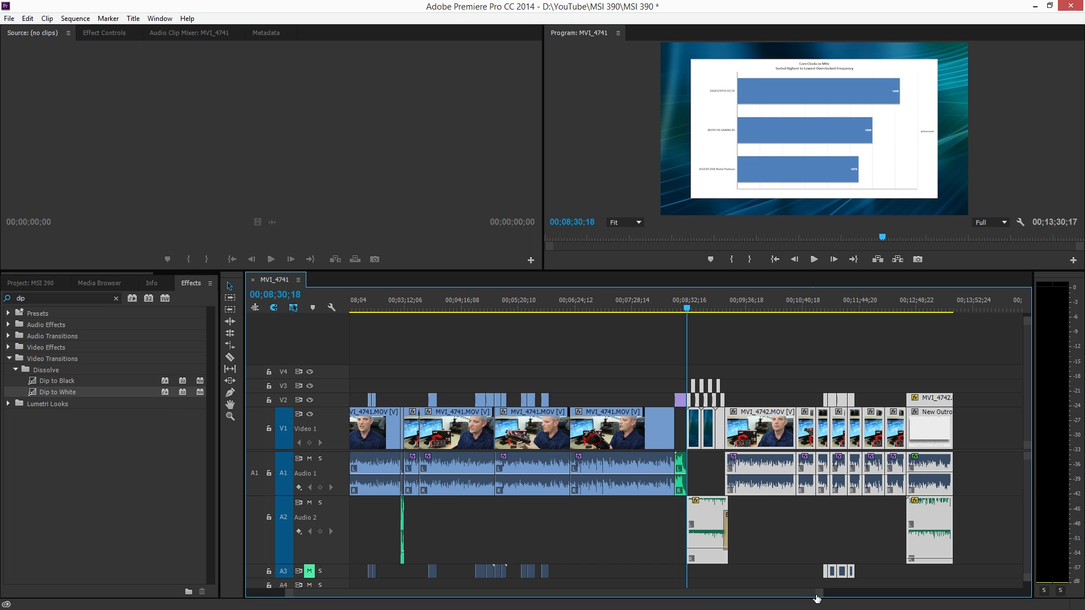
pyautogui.moveTo(817, 595); pyautogui.dragTo(597, 565)
pyautogui.moveTo(719, 432); pyautogui.dragTo(647, 427)
# Lengthen the Exponential Fade at the start of the A2 music to about 5 seconds and lower the Country Sting 3-JP volume during playback
pyautogui.moveTo(616, 517); pyautogui.dragTo(725, 519)
pyautogui.moveTo(570, 594); pyautogui.dragTo(613, 593)
pyautogui.click(525, 309)
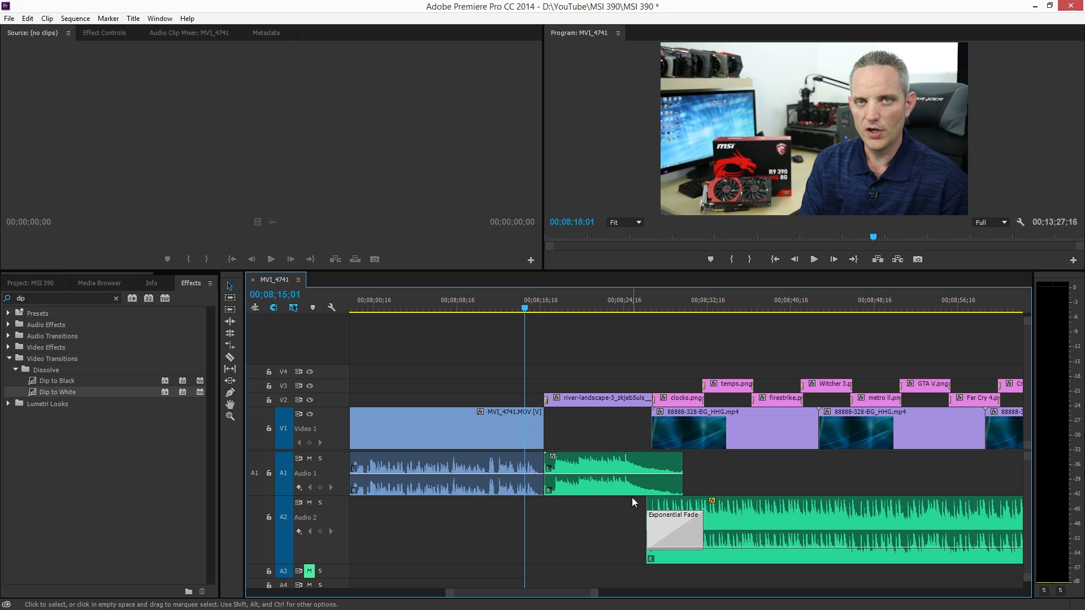
pyautogui.press('space')
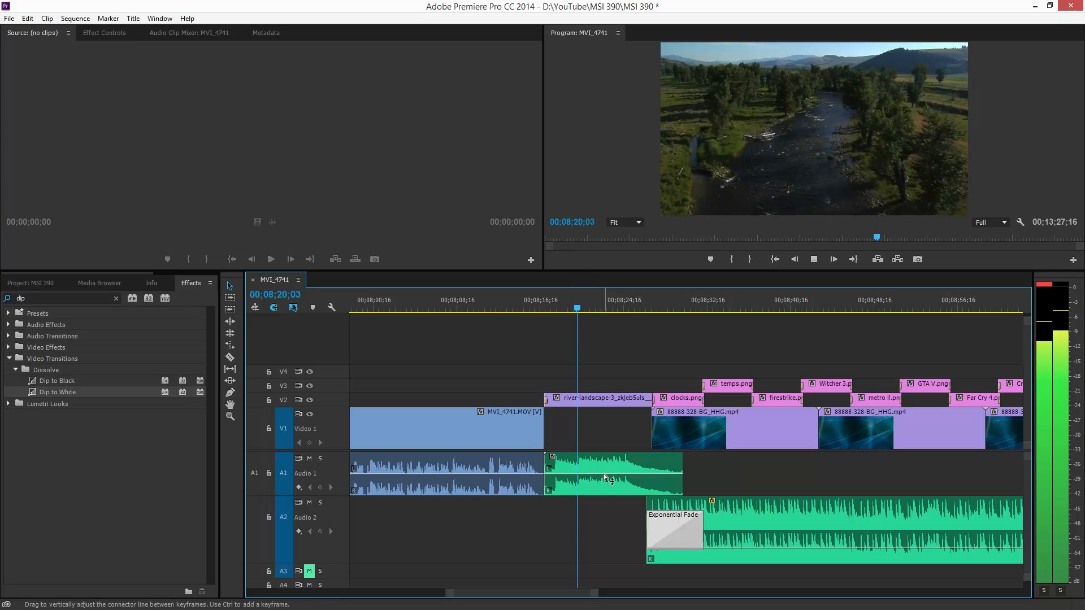
pyautogui.moveTo(608, 474); pyautogui.dragTo(607, 482)
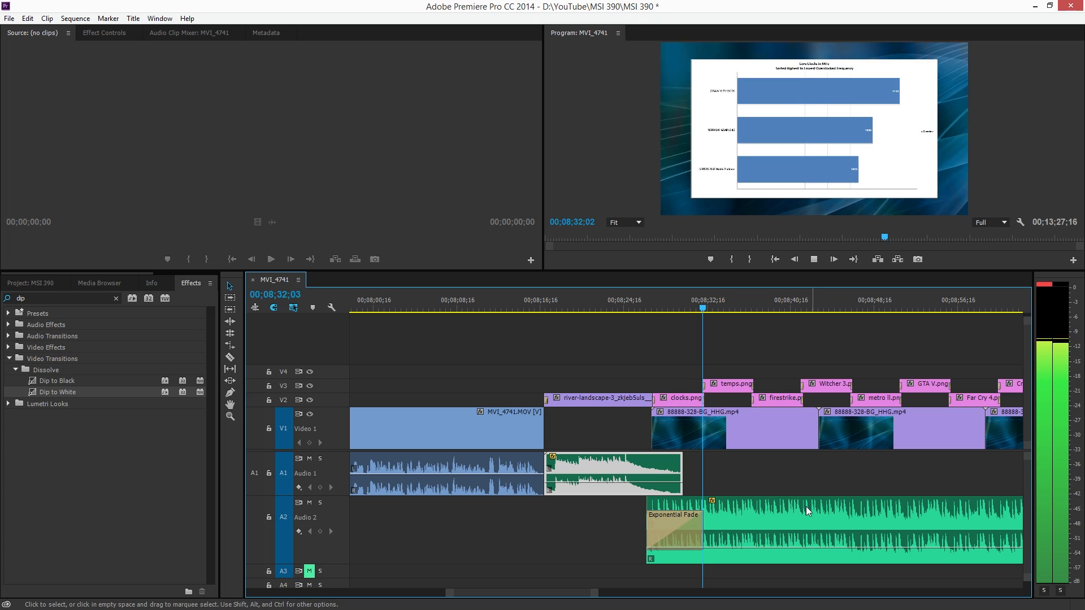
pyautogui.moveTo(595, 593); pyautogui.dragTo(641, 591)
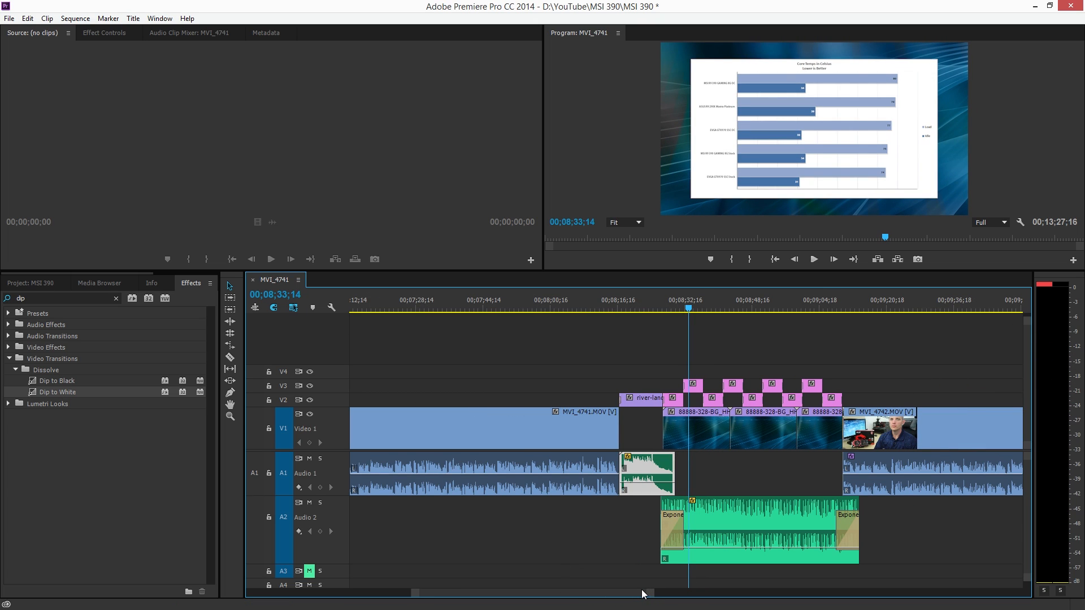
# Create a new project named Untitled in D:\YouTube\MSI 390, discarding the changes to MSI 390.prproj
pyautogui.click(10, 19)
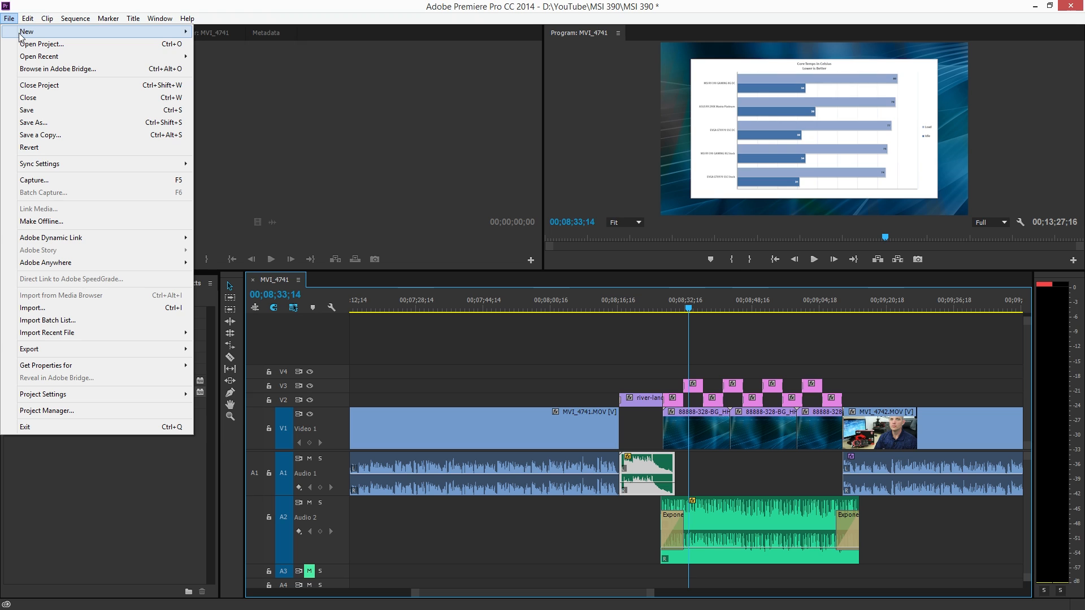
pyautogui.moveTo(34, 29)
pyautogui.click(233, 30)
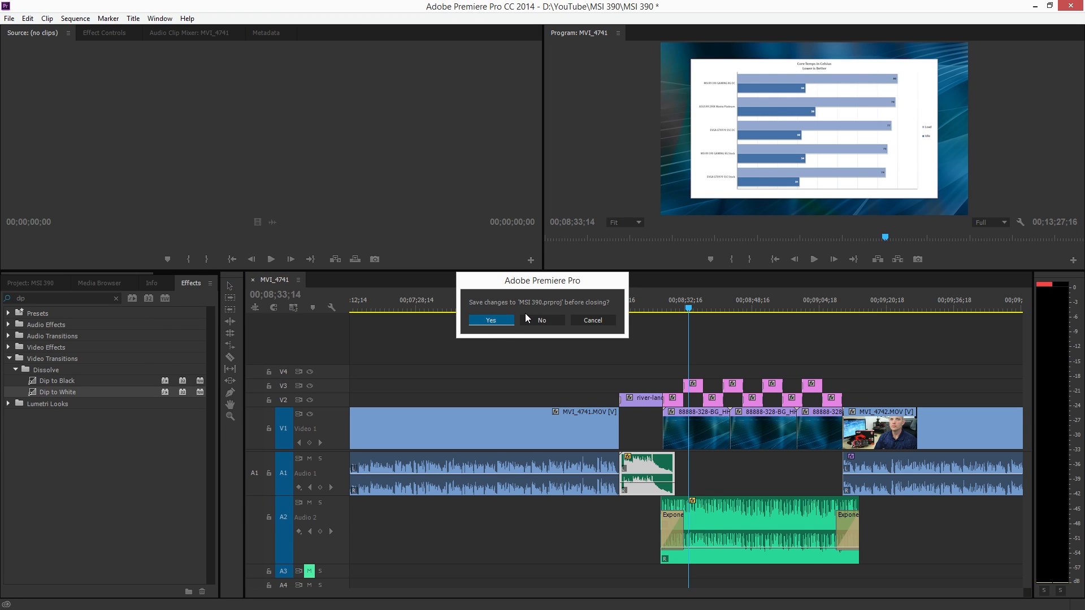
pyautogui.click(536, 325)
pyautogui.click(621, 438)
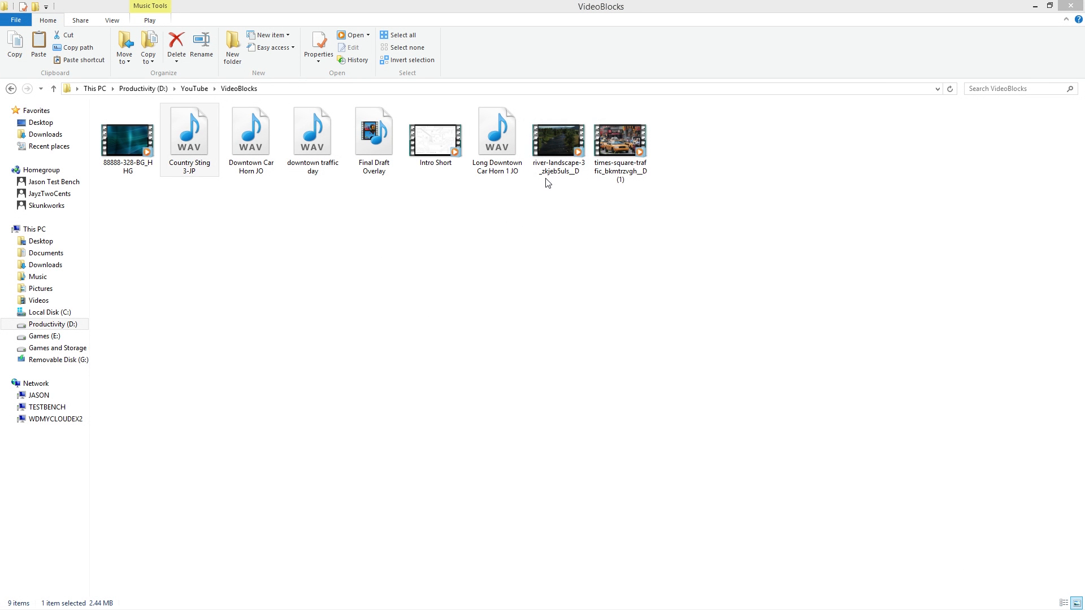
# Switch to the VideoBlocks folder in File Explorer and preview the times-square-traffic video, closing the player when it finishes
pyautogui.click(616, 148)
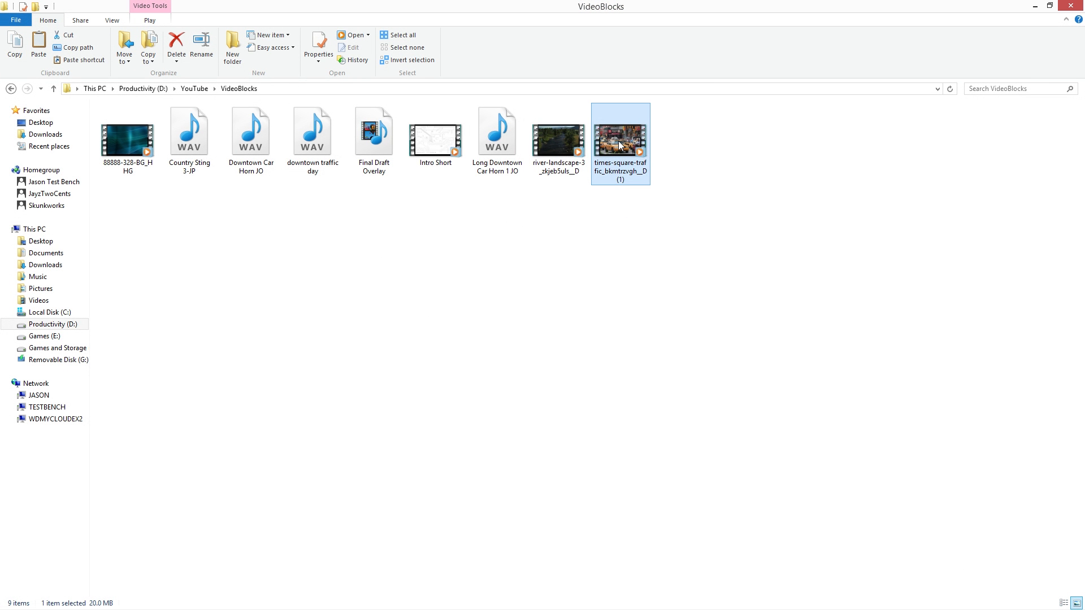
pyautogui.doubleClick(618, 145)
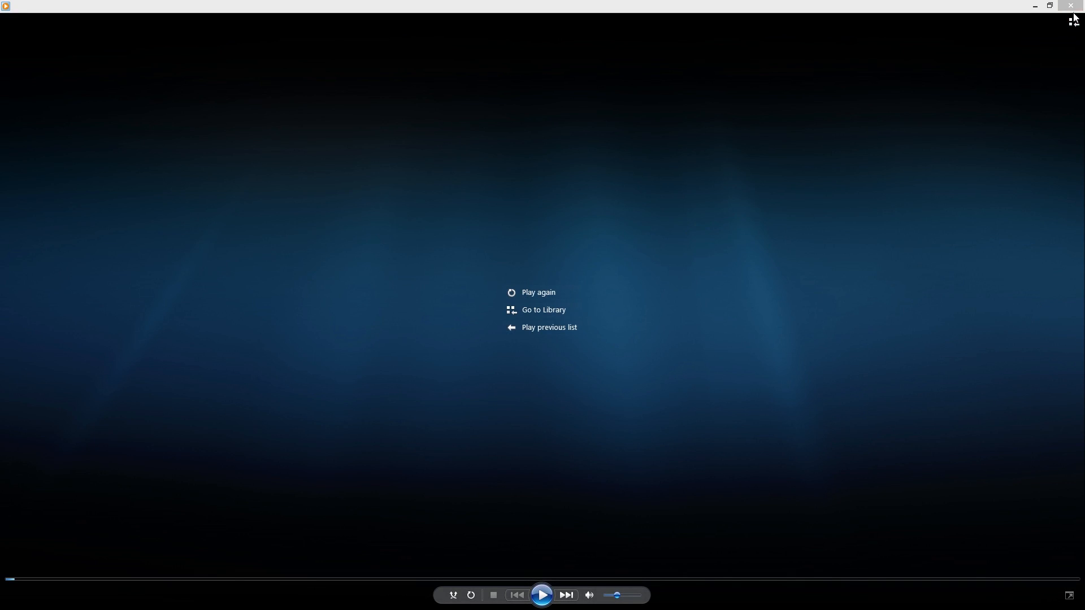
pyautogui.click(1071, 6)
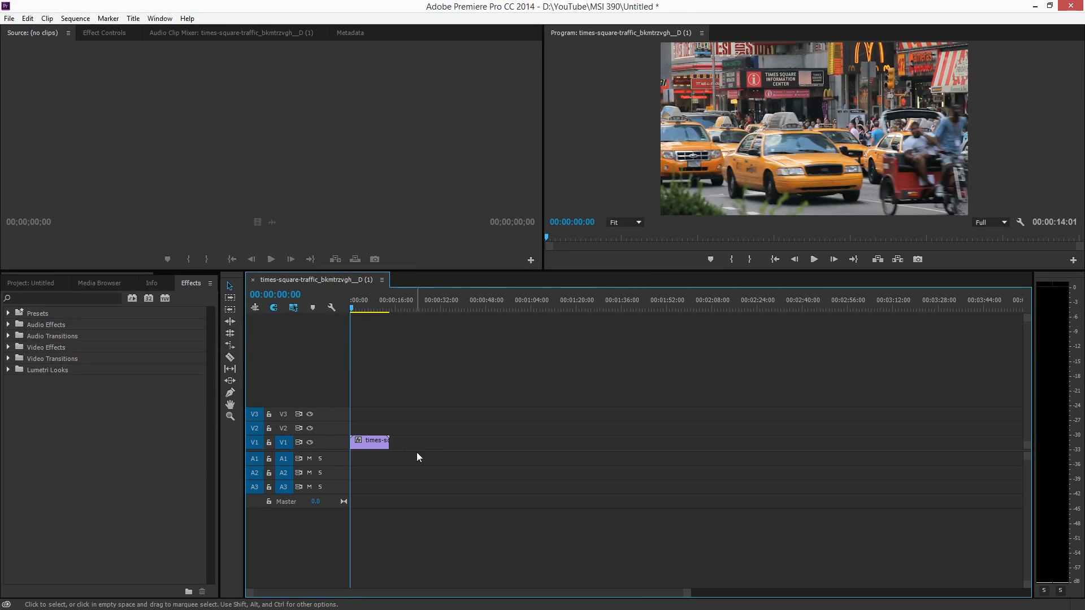
# Increase the height of track V1 to show the clip thumbnail and play the times-square-traffic clip
pyautogui.moveTo(679, 591); pyautogui.dragTo(355, 592)
pyautogui.moveTo(330, 436); pyautogui.dragTo(331, 414)
pyautogui.press('space')
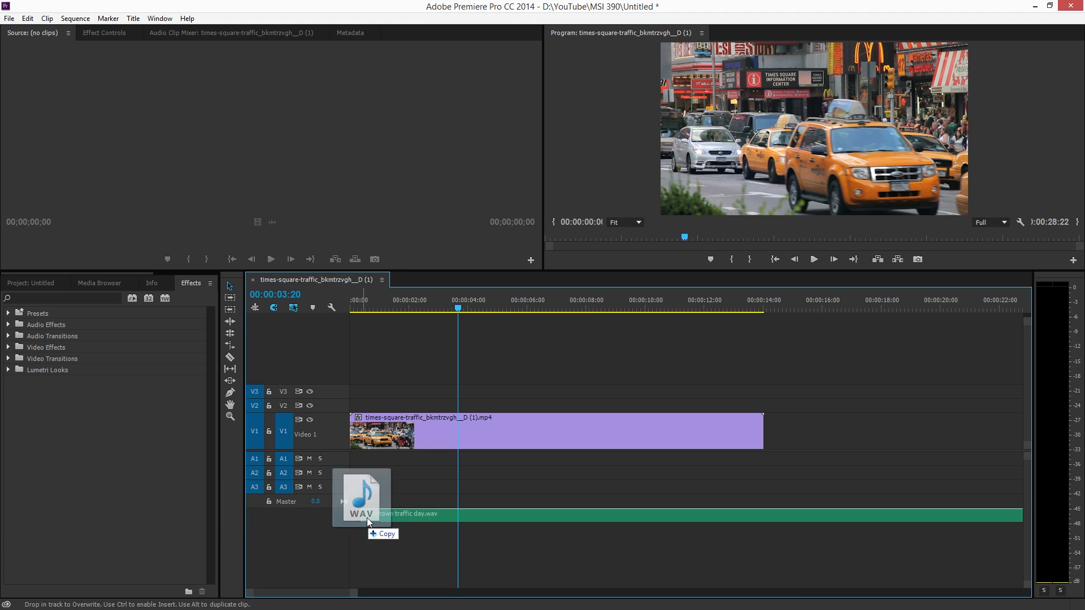
# Place the traffic day WAV on track A1 at the start of the sequence and increase the track's height
pyautogui.moveTo(345, 472); pyautogui.dragTo(533, 458)
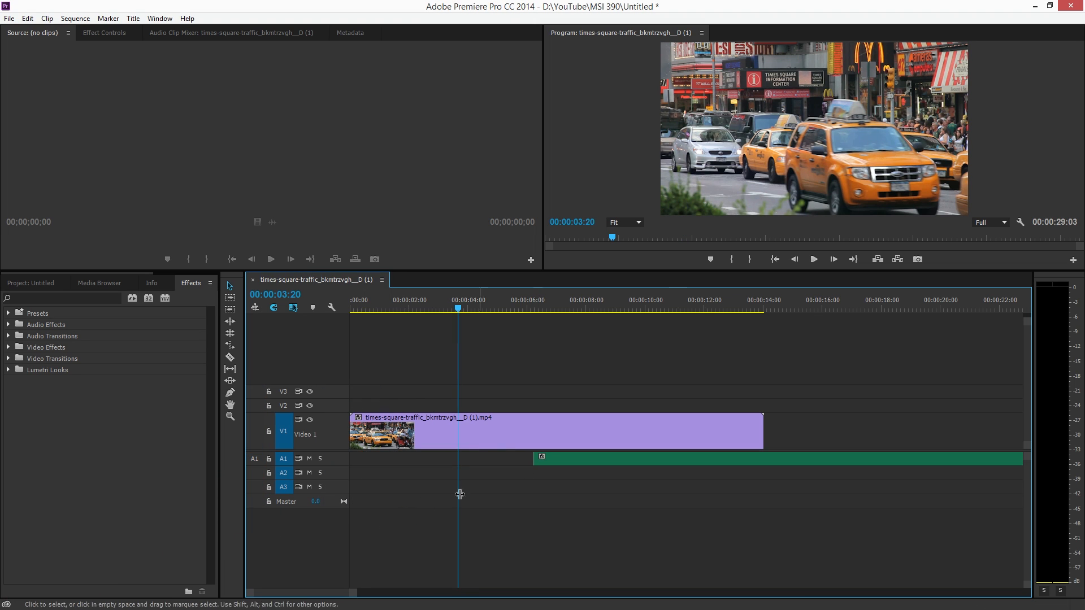
pyautogui.moveTo(333, 465); pyautogui.dragTo(334, 517)
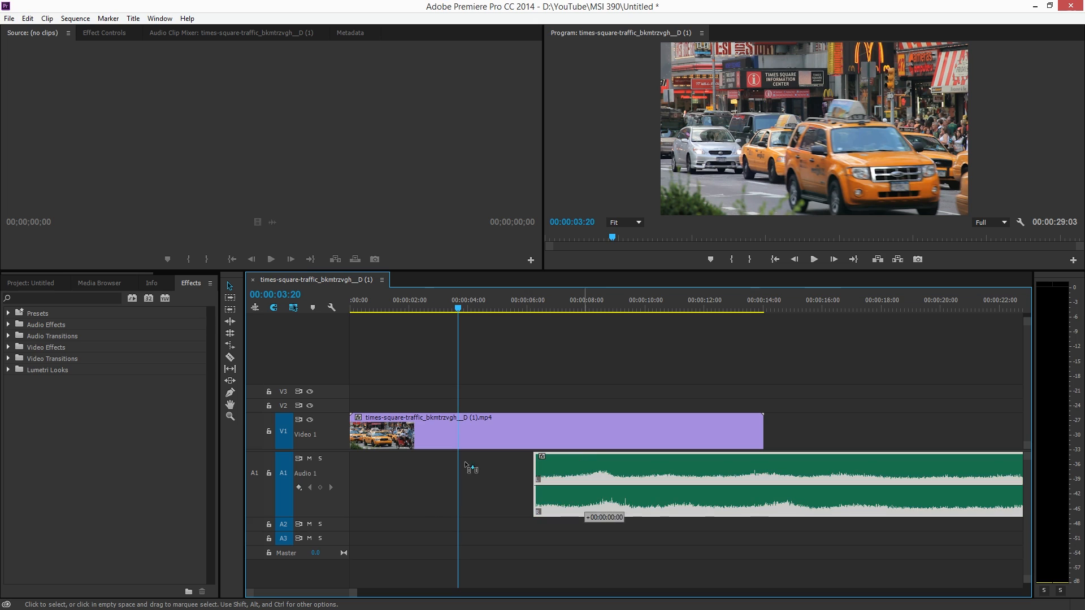
pyautogui.hotkey('ctrl', 'z')
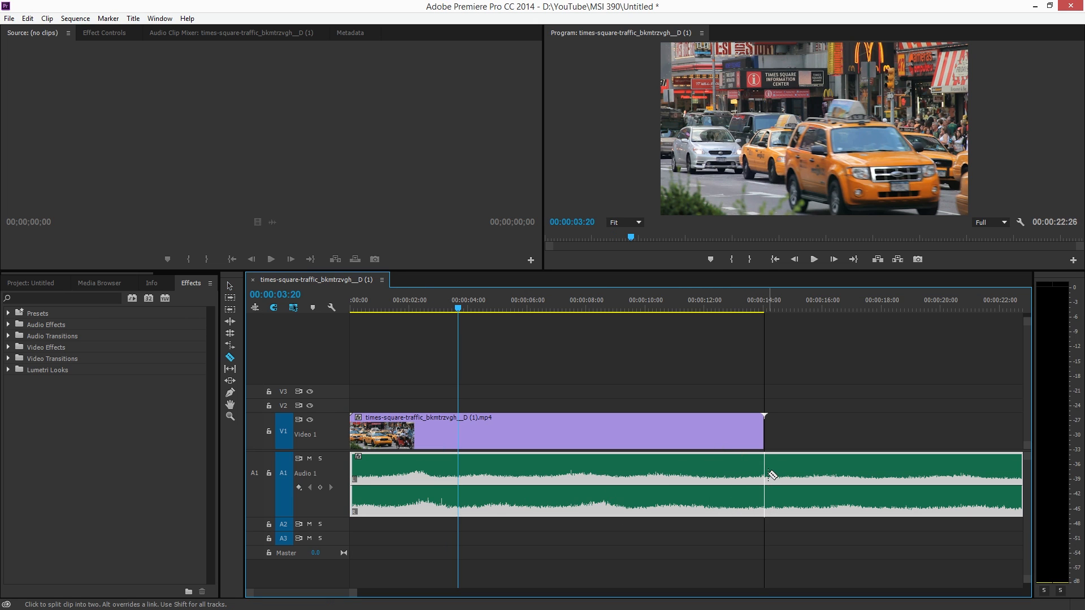
# Cut the A1 traffic audio at the end of the video clip and delete the excess
pyautogui.click(771, 475)
pyautogui.press('v')
pyautogui.click(771, 475)
pyautogui.press('Delete')
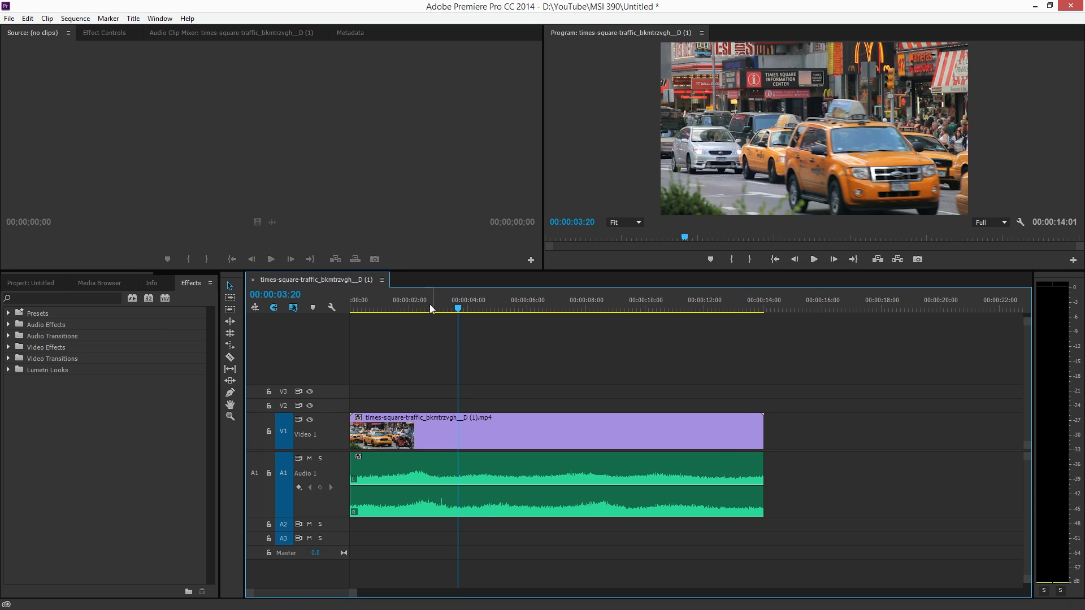
# Play the sequence from the start and slightly lower the volume of the A1 traffic audio
pyautogui.click(429, 484)
pyautogui.moveTo(417, 300); pyautogui.dragTo(292, 304)
pyautogui.press('space')
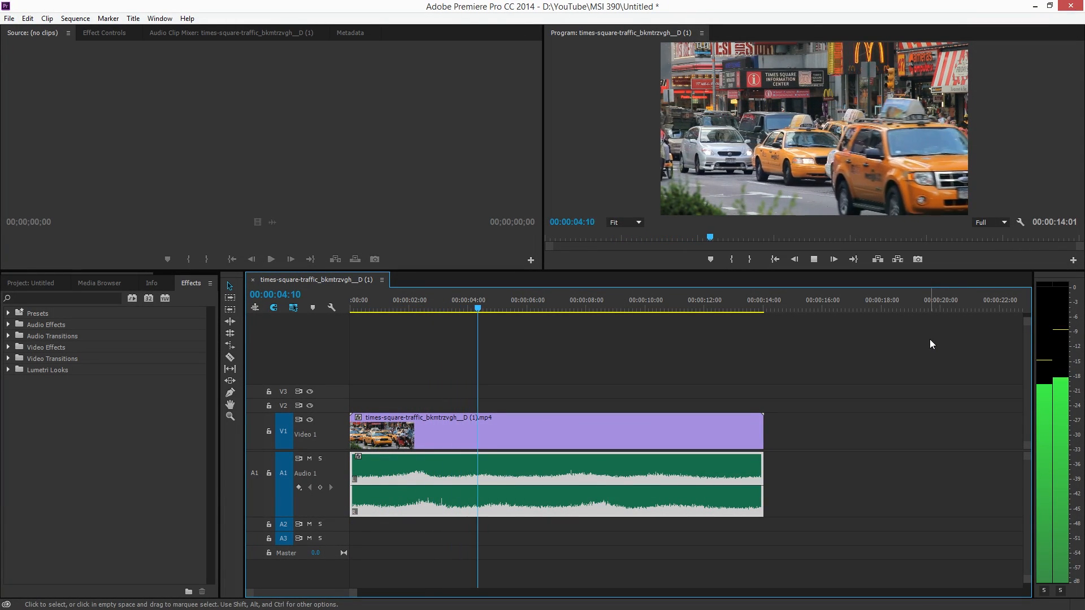
pyautogui.moveTo(675, 486); pyautogui.dragTo(678, 496)
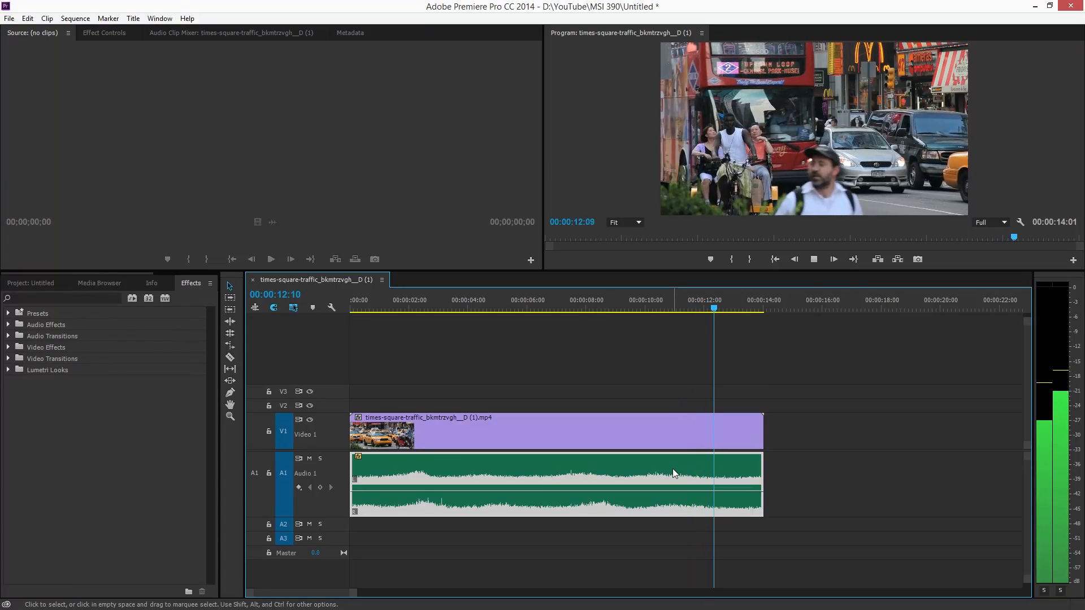
pyautogui.press('space')
pyautogui.click(541, 299)
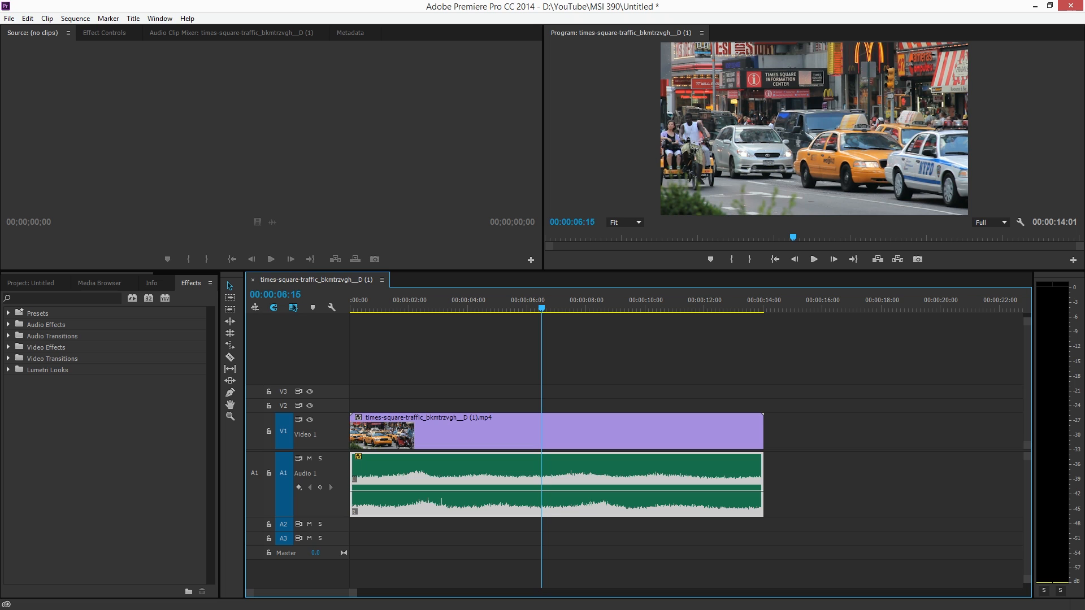
# Place a short sound effect on track A2 at about 3.5 seconds, increasing the track's height during playback
pyautogui.moveTo(386, 588); pyautogui.dragTo(455, 525)
pyautogui.click(421, 303)
pyautogui.press('space')
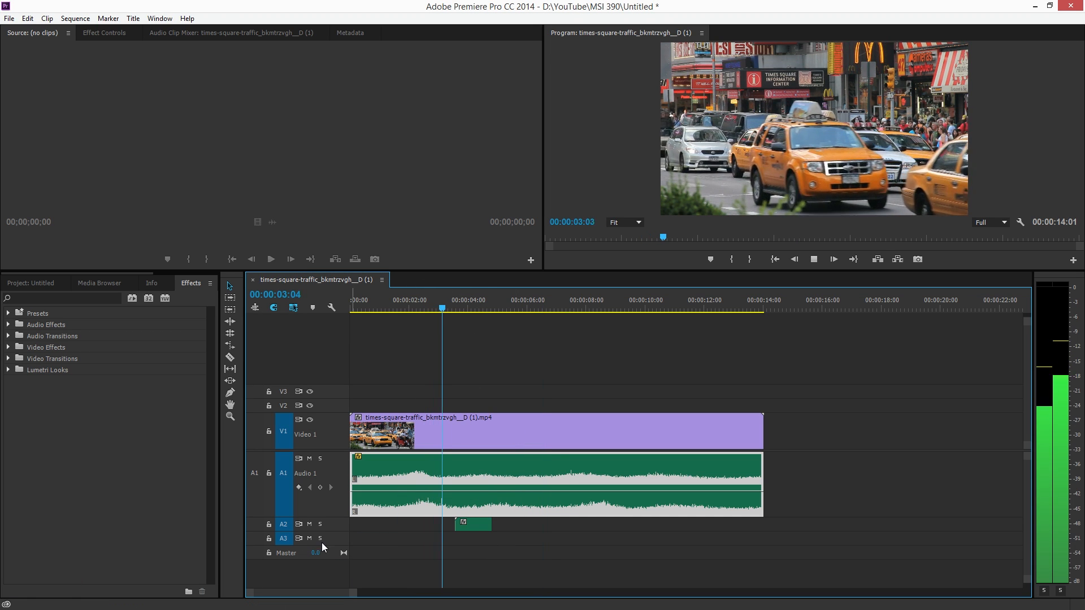
pyautogui.moveTo(330, 531); pyautogui.dragTo(330, 540)
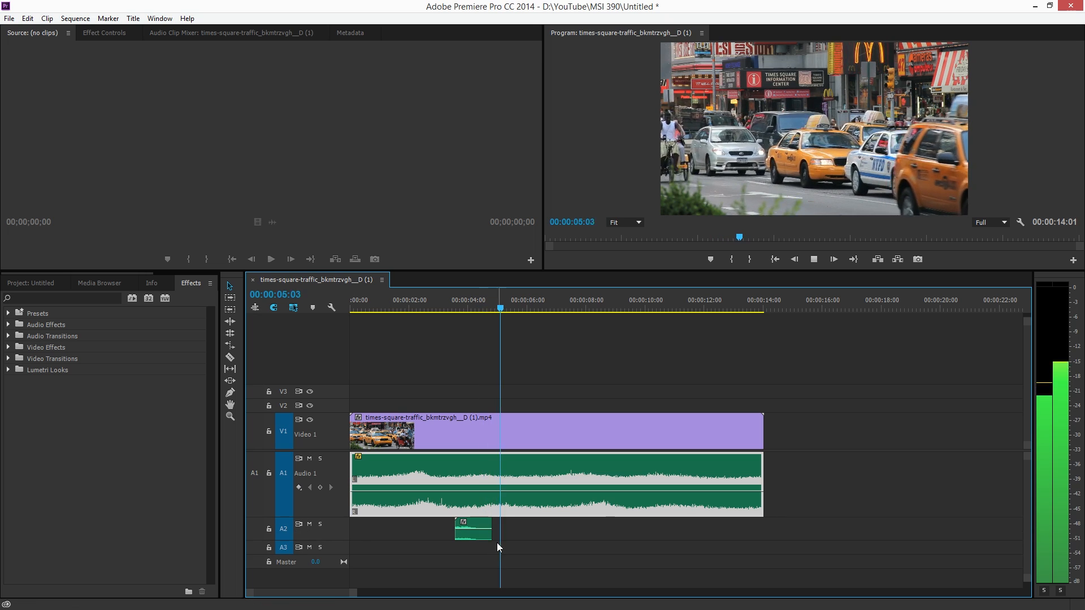
pyautogui.press('space')
# Increase the height of track A2 further and raise its sound effect's volume to about 4.18 dB, checking it by playback
pyautogui.click(479, 535)
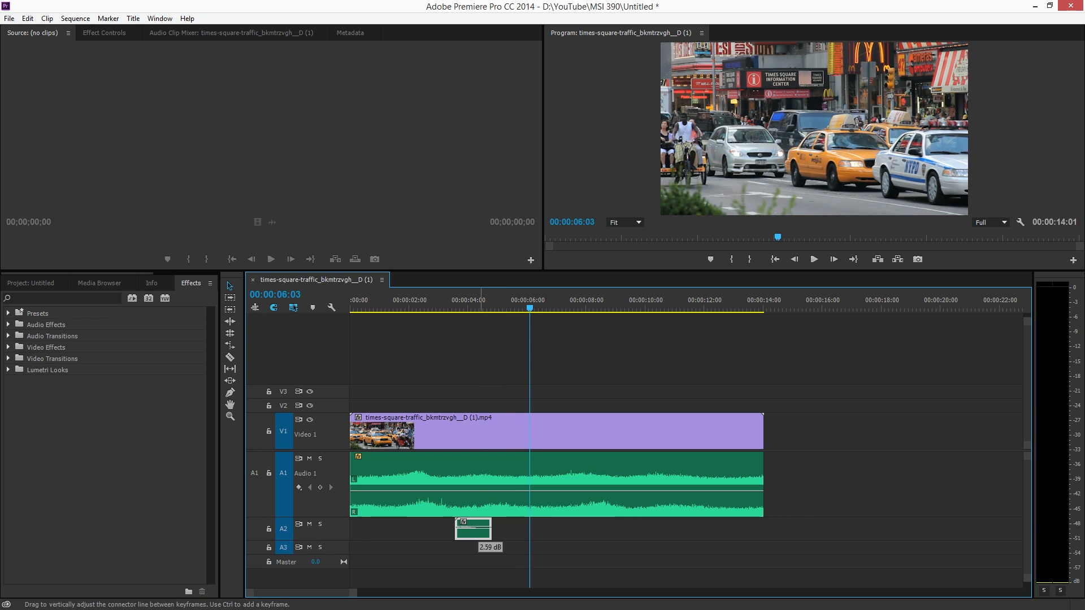
pyautogui.moveTo(329, 541); pyautogui.dragTo(329, 561)
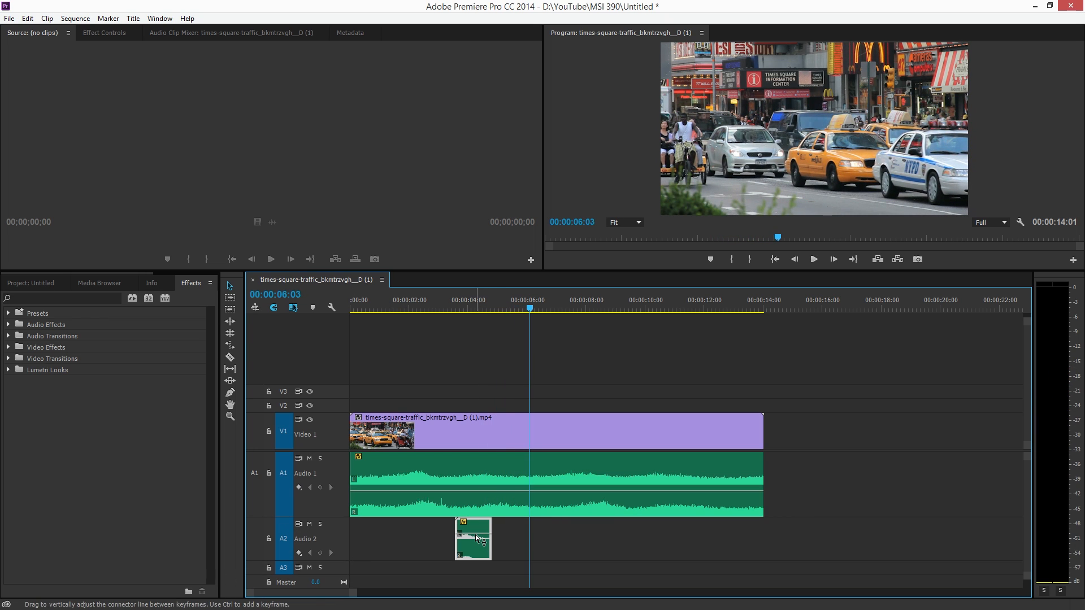
pyautogui.click(417, 305)
pyautogui.press('space')
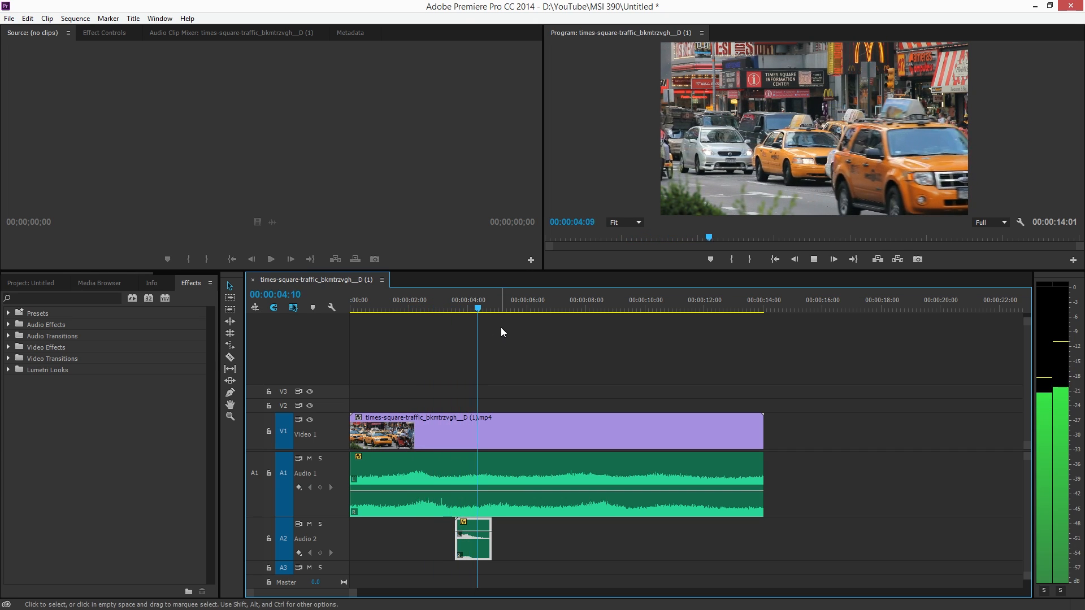
pyautogui.moveTo(476, 531); pyautogui.dragTo(475, 530)
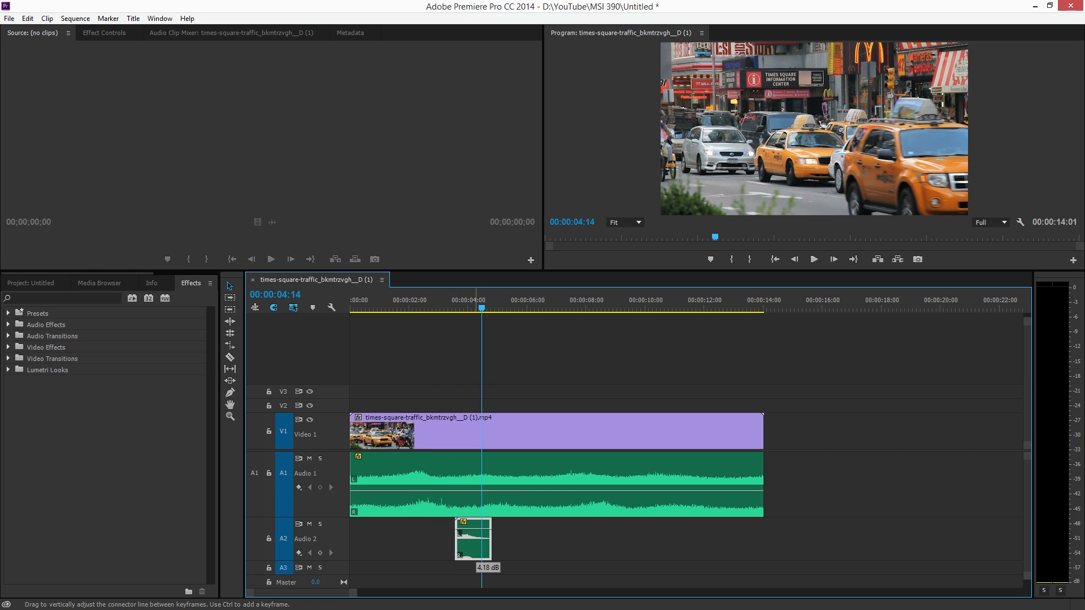
pyautogui.click(425, 307)
pyautogui.press('space')
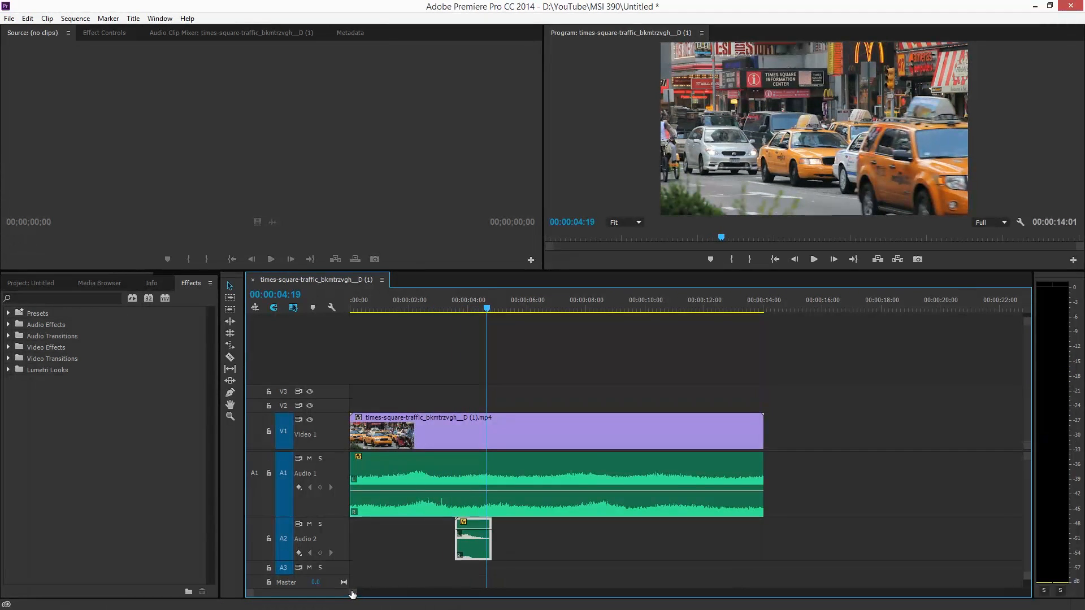
# Place another sound effect on track A3 at 00:00:04:19 and increase the track's height
pyautogui.moveTo(352, 593); pyautogui.dragTo(348, 595)
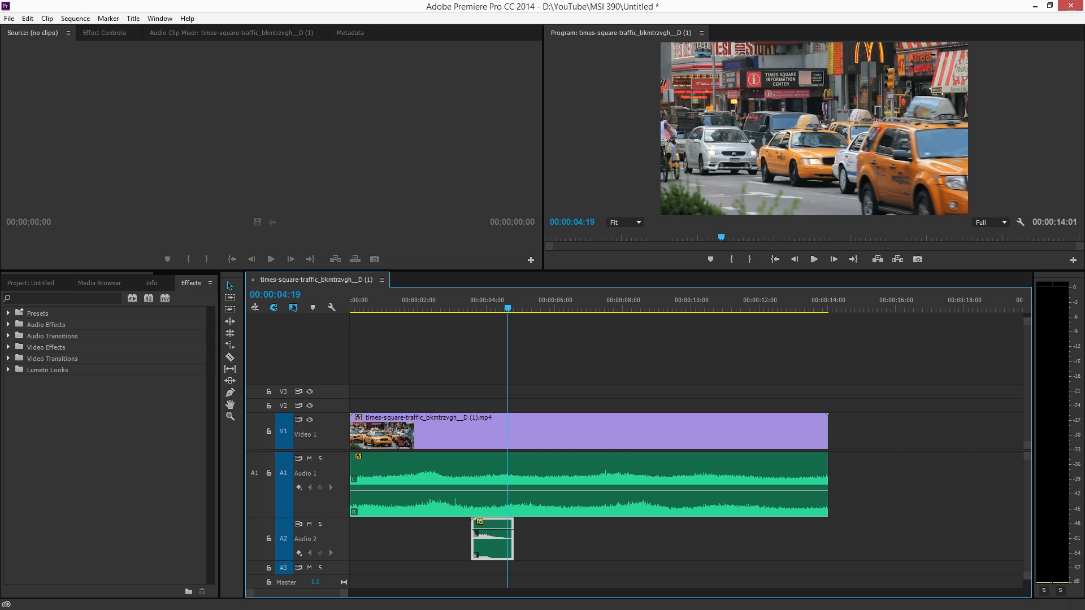
pyautogui.moveTo(0, 531); pyautogui.dragTo(541, 573)
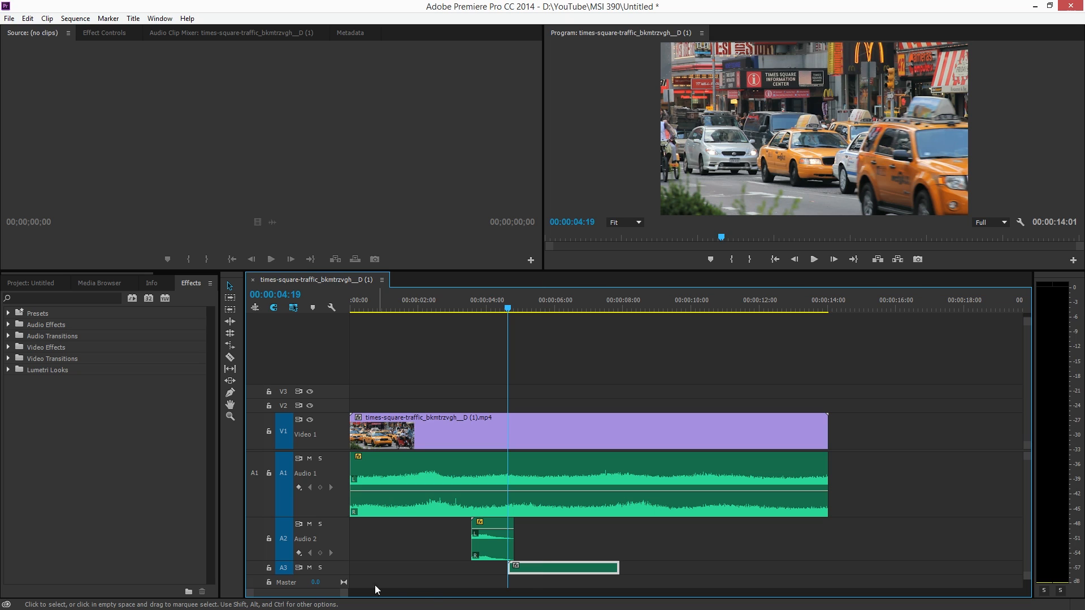
pyautogui.moveTo(340, 575); pyautogui.dragTo(340, 594)
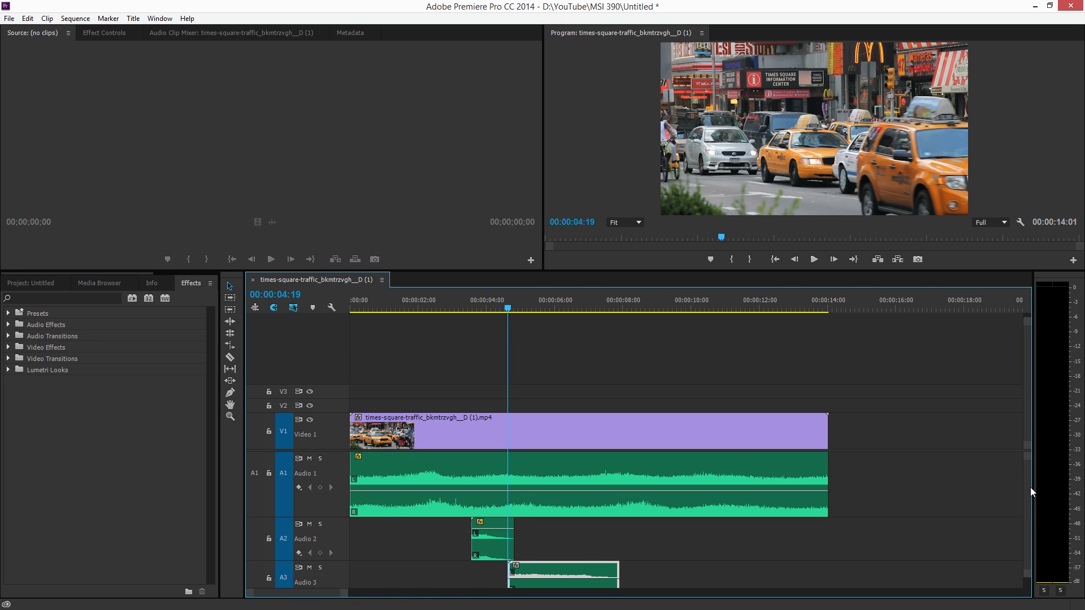
# Raise the A3 sound effect's volume, shift it to start at about 4.4 seconds, and play the sequence from the beginning
pyautogui.scroll(-4, 1032, 491)
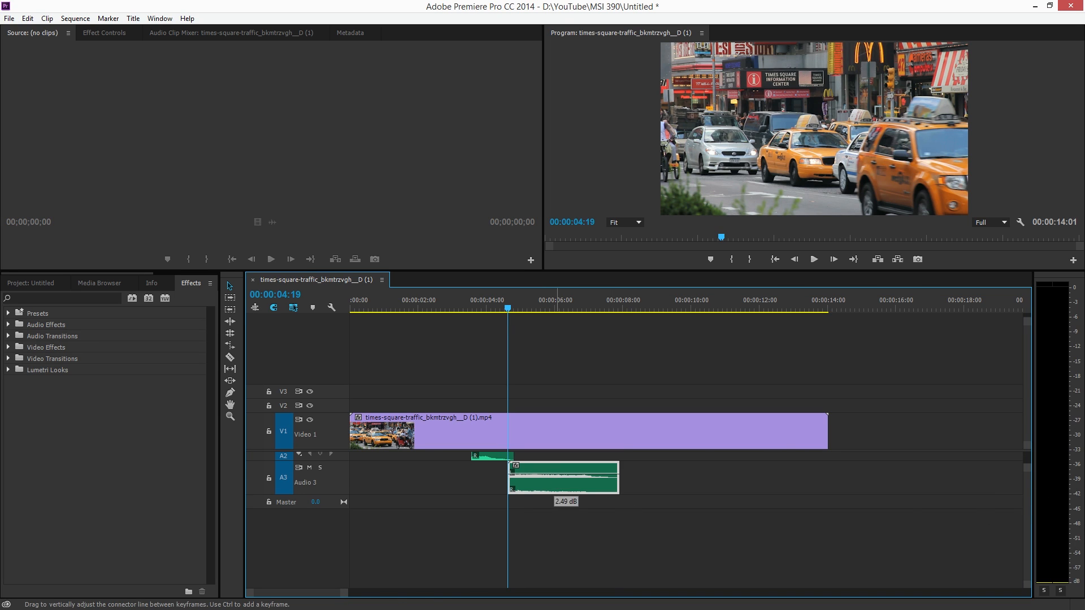
pyautogui.moveTo(554, 477); pyautogui.dragTo(545, 477)
pyautogui.click(444, 303)
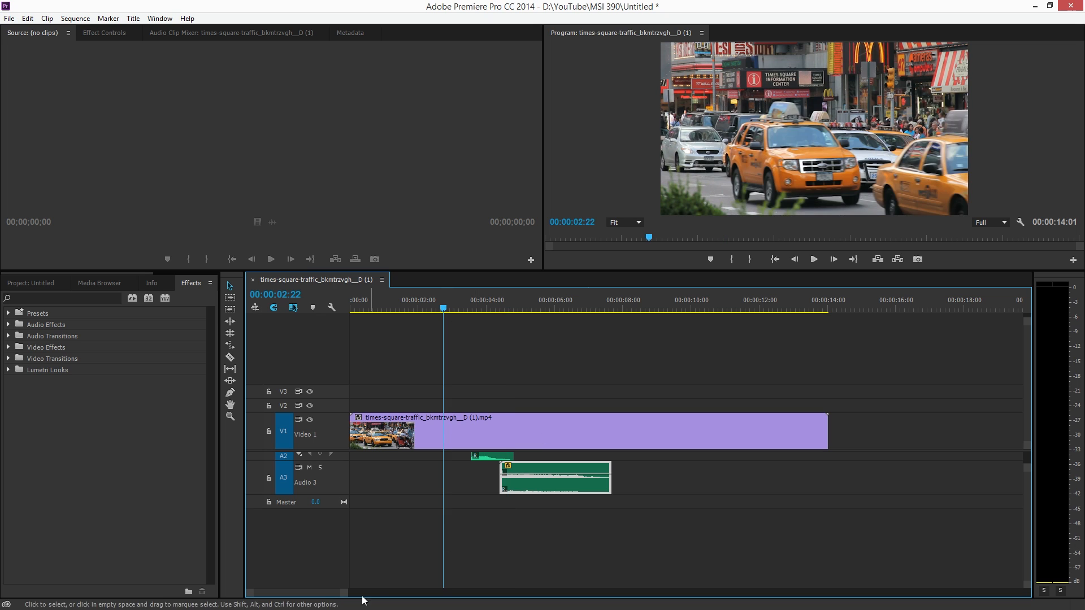
pyautogui.moveTo(346, 593); pyautogui.dragTo(368, 593)
pyautogui.click(428, 298)
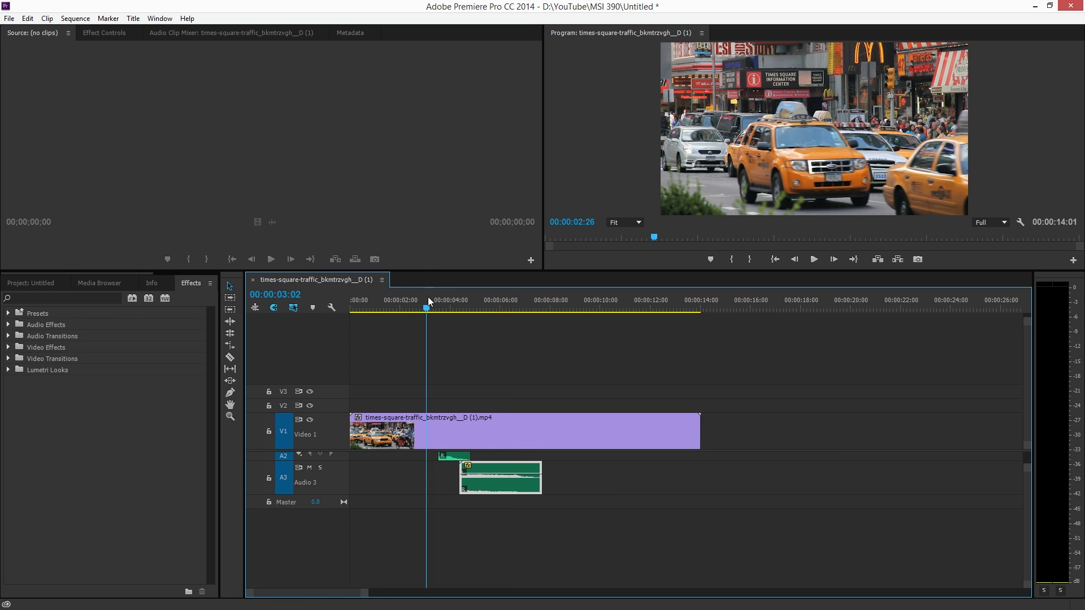
pyautogui.press('Home')
pyautogui.press('space')
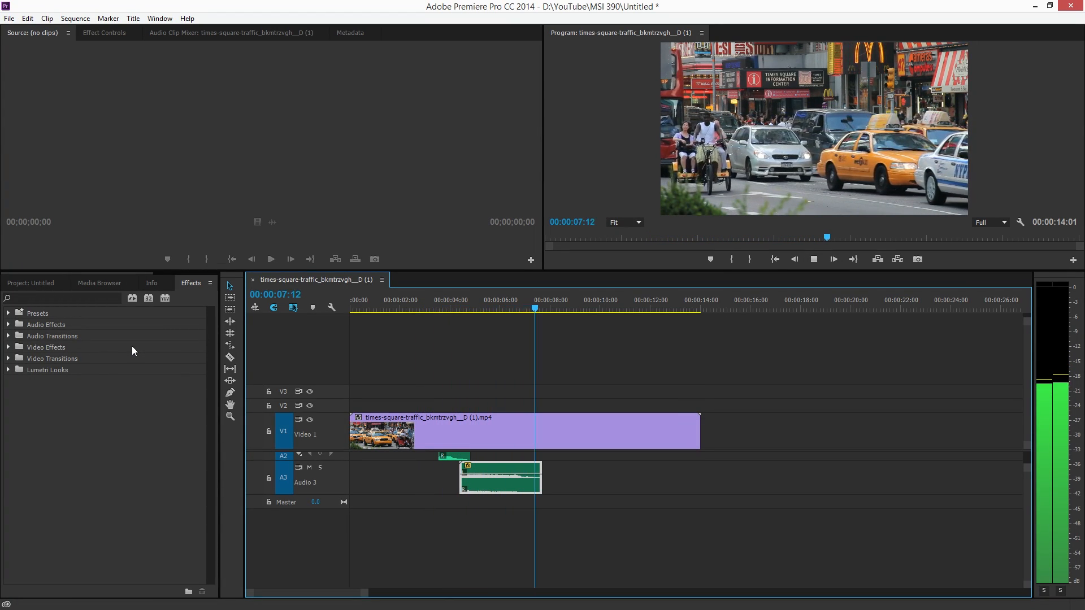
pyautogui.press('space')
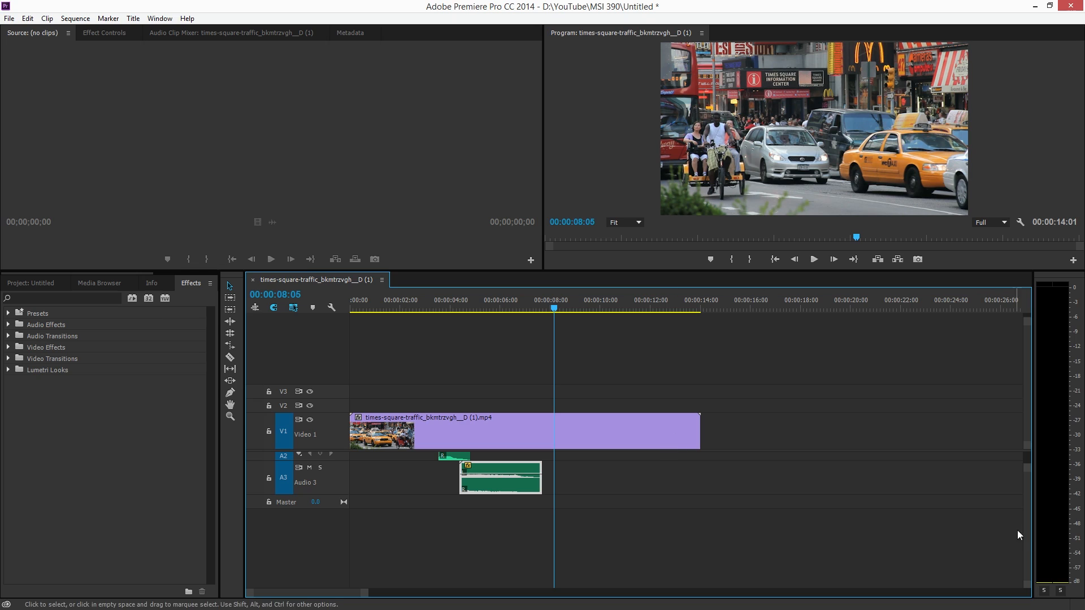
# Add an Exponential Fade to the end of the A3 sound effect and lengthen it to about 2 seconds
pyautogui.scroll(4, 1020, 535)
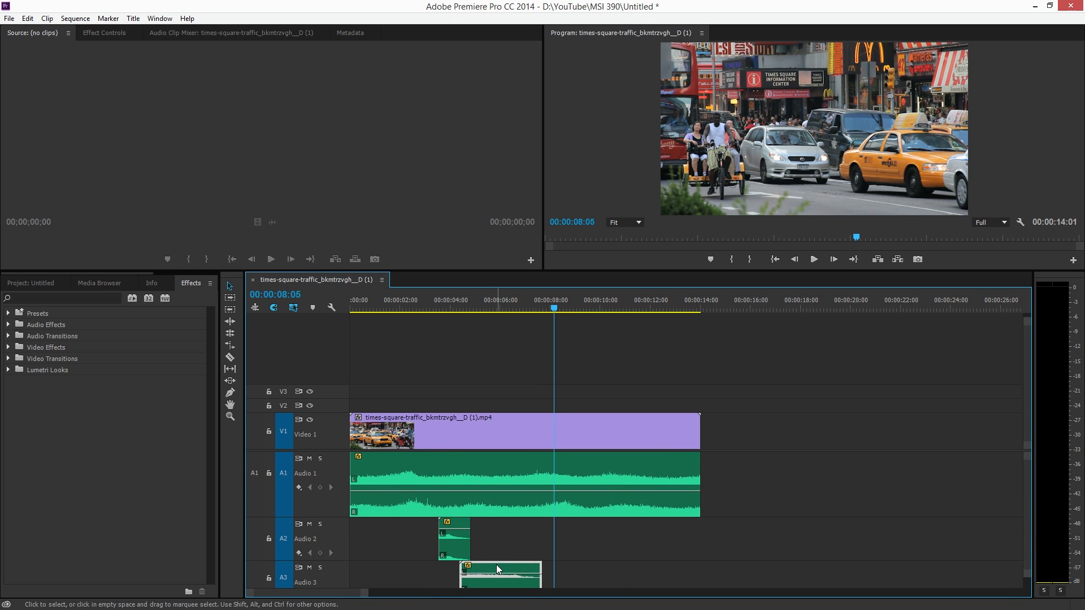
pyautogui.moveTo(482, 574); pyautogui.dragTo(481, 570)
pyautogui.click(44, 298)
pyautogui.write('ex')
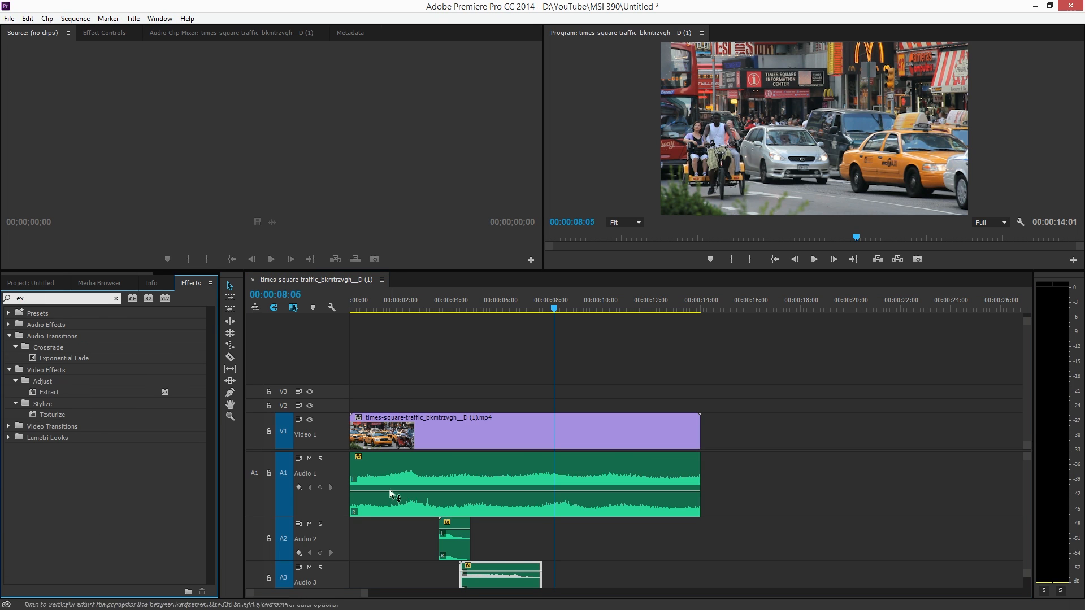
pyautogui.moveTo(64, 358); pyautogui.dragTo(465, 567)
pyautogui.moveTo(534, 572); pyautogui.dragTo(533, 573)
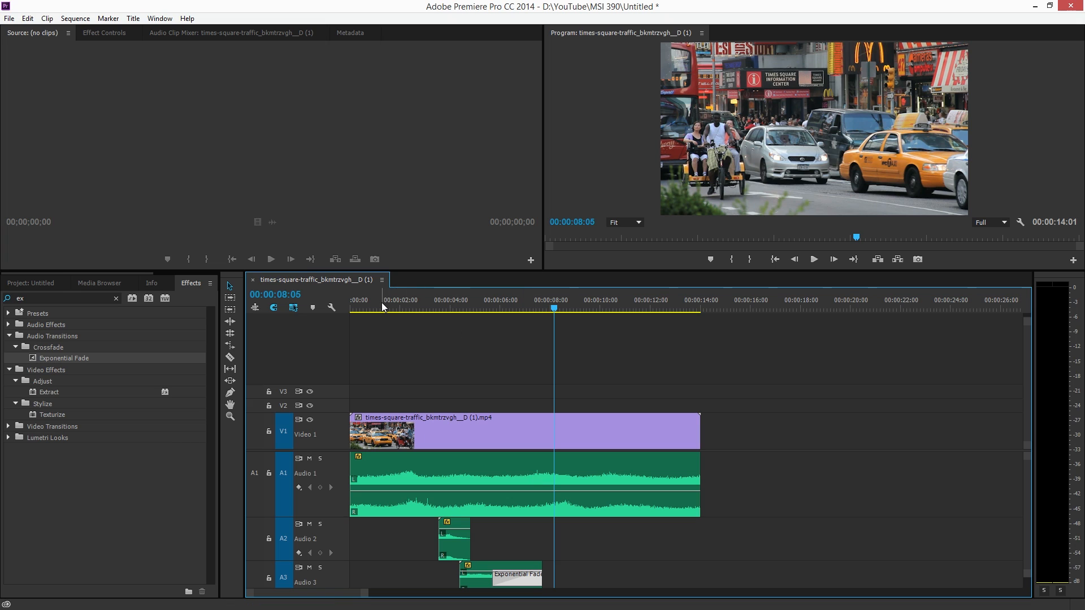
# Move the A2 and A3 sound effects together about 1.3 seconds earlier and play the sequence from the start
pyautogui.moveTo(412, 517); pyautogui.dragTo(434, 556)
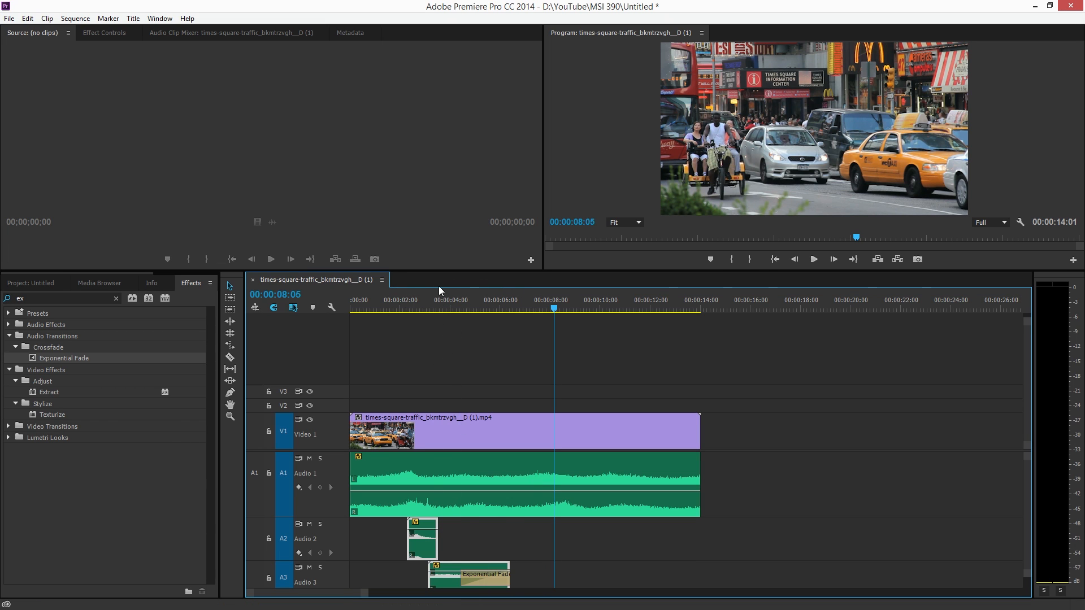
pyautogui.click(459, 346)
pyautogui.press('Home')
pyautogui.press('space')
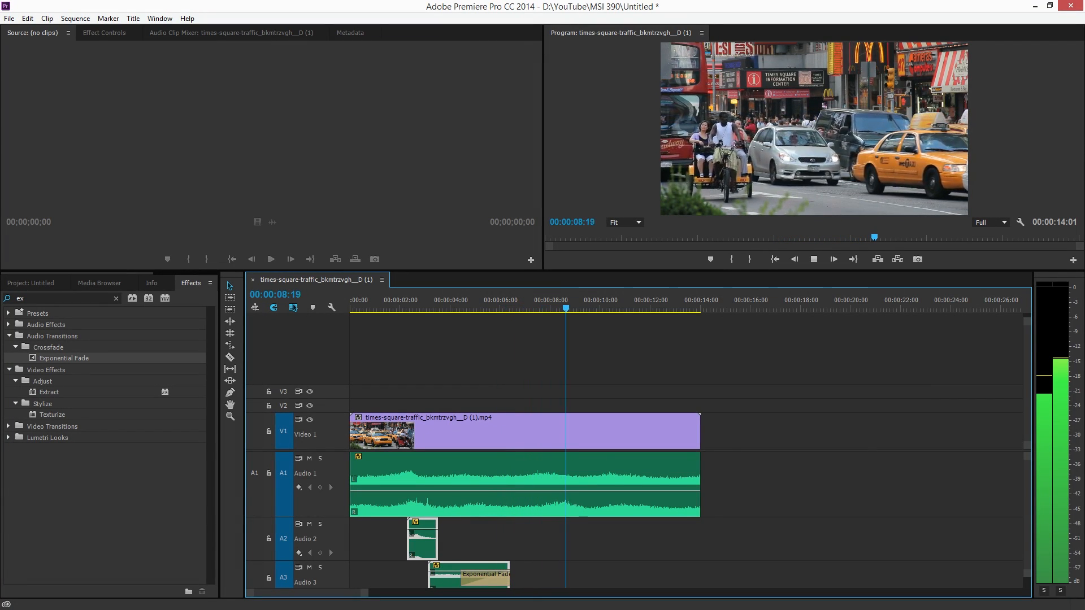
pyautogui.click(465, 308)
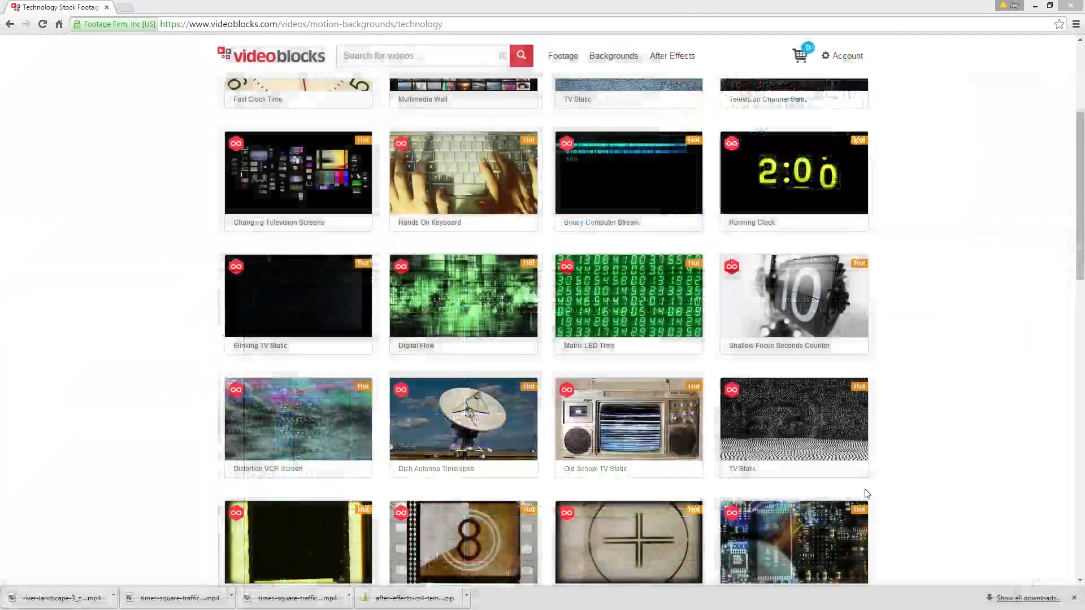
# Switch to the VideoBlocks website in Chrome and examine the technology motion backgrounds
pyautogui.moveTo(819, 480)
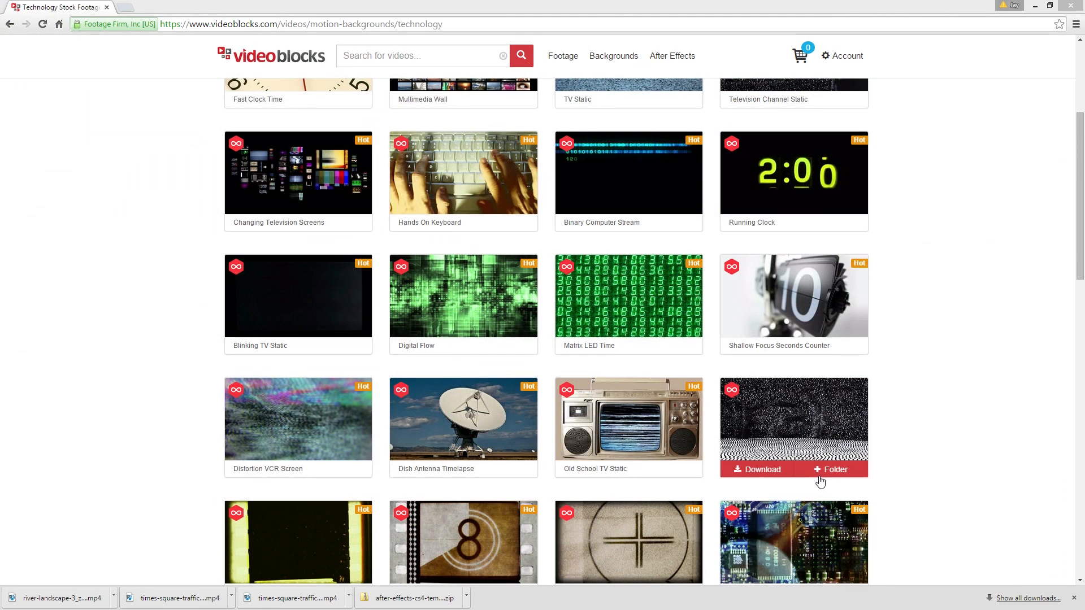